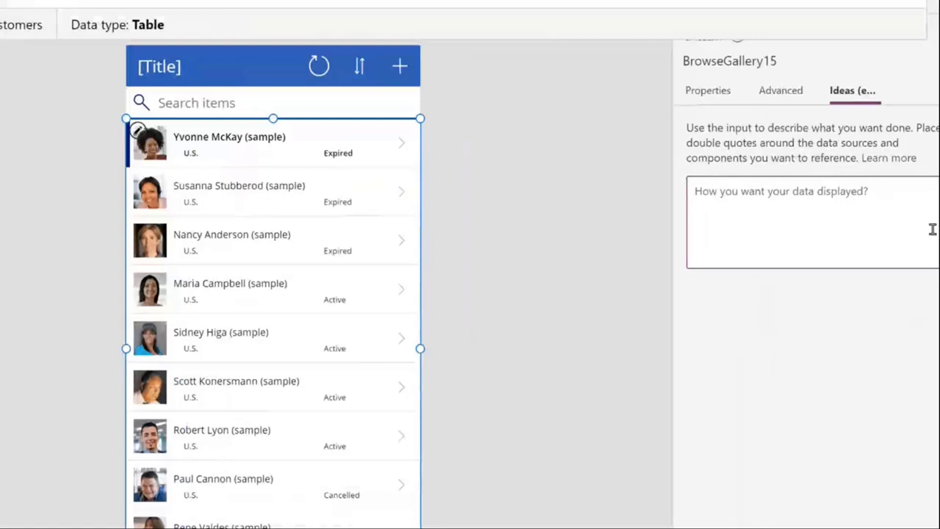
Request "Show me the Customers from the U.S. whose subscription is expired" in Ideas and apply the suggested Filter formula to the gallery.
type("Show me the Customers from the U.S. whose subscription is expired")
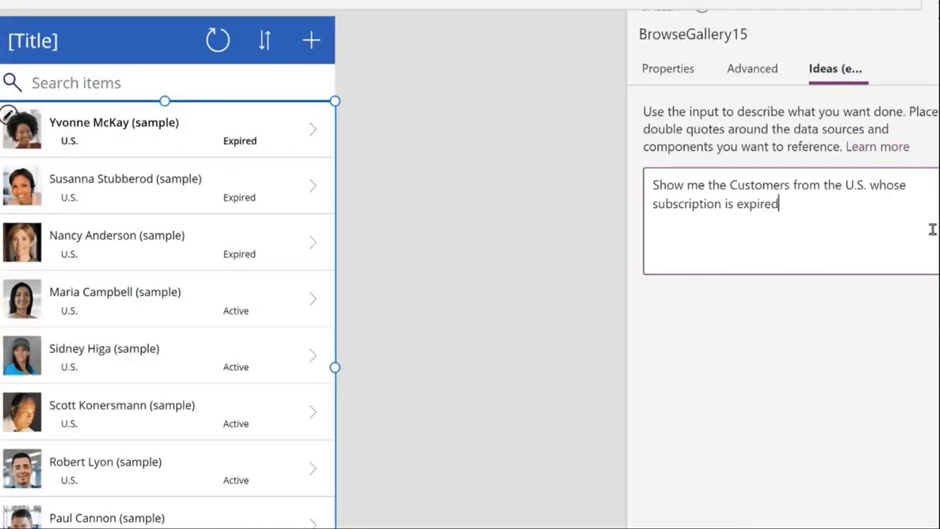
key("Return")
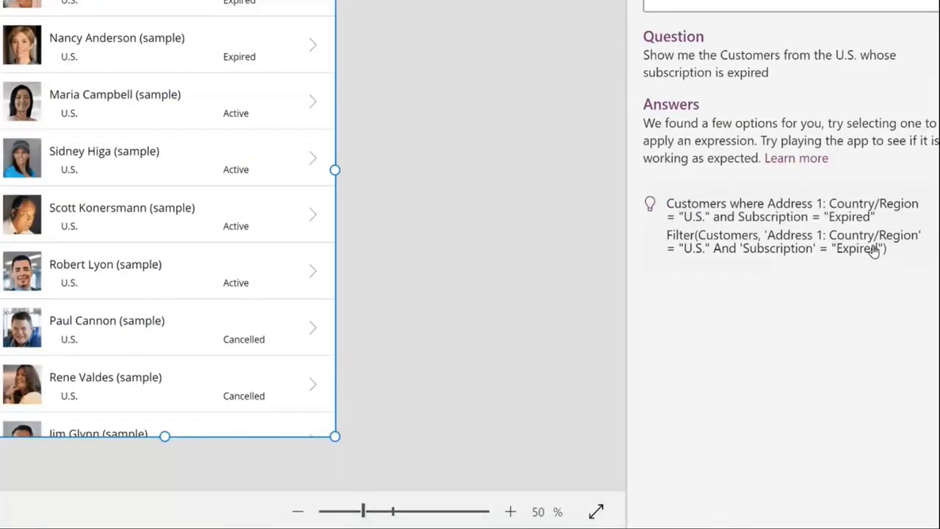
left_click(874, 250)
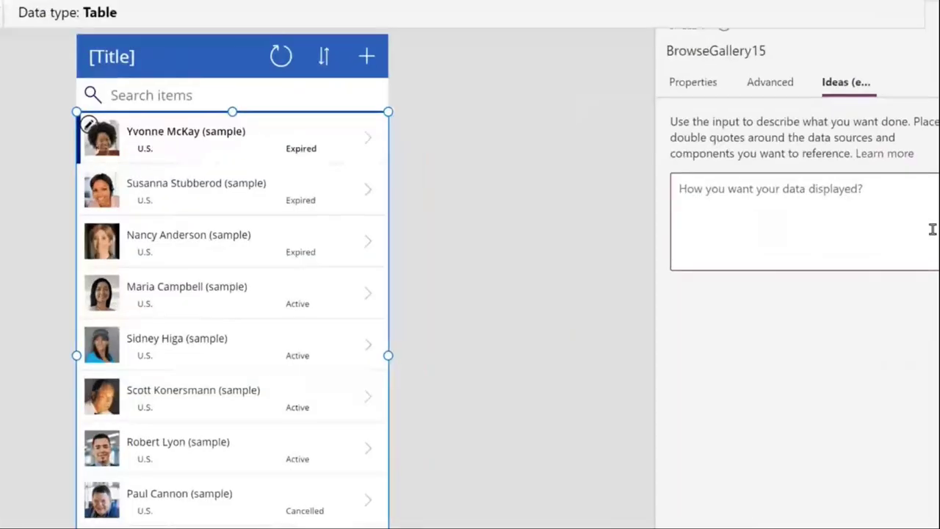
left_click(931, 229)
type("Sho")
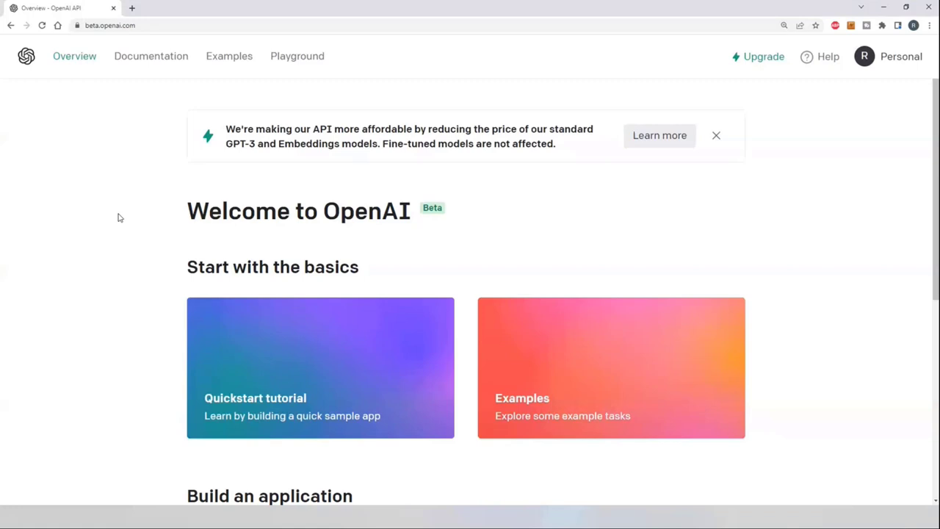
Open the OpenAI Playground and submit the prompt "Write a tagline for an ice cream shop including the word "rainbow".".
left_click(302, 62)
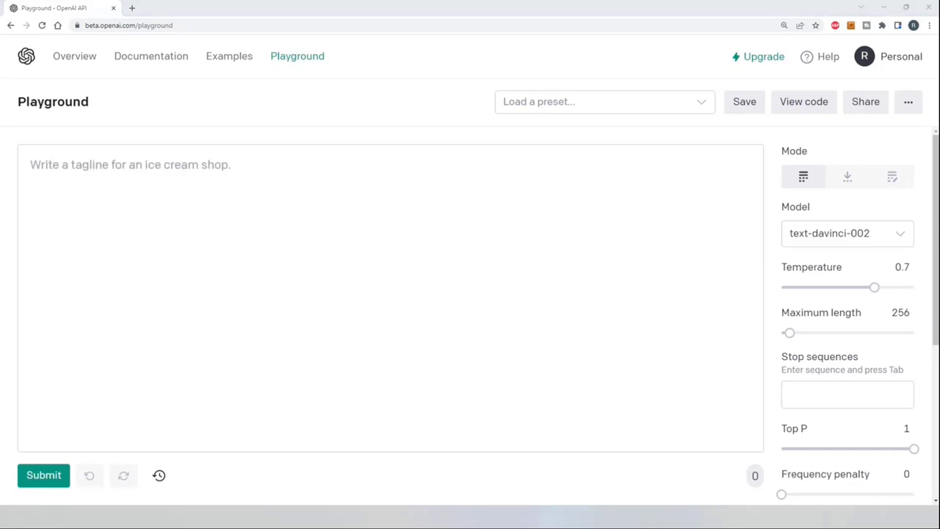
left_click(201, 164)
type("Write a tagline for an ice cream shop including the word \"rainbow\".")
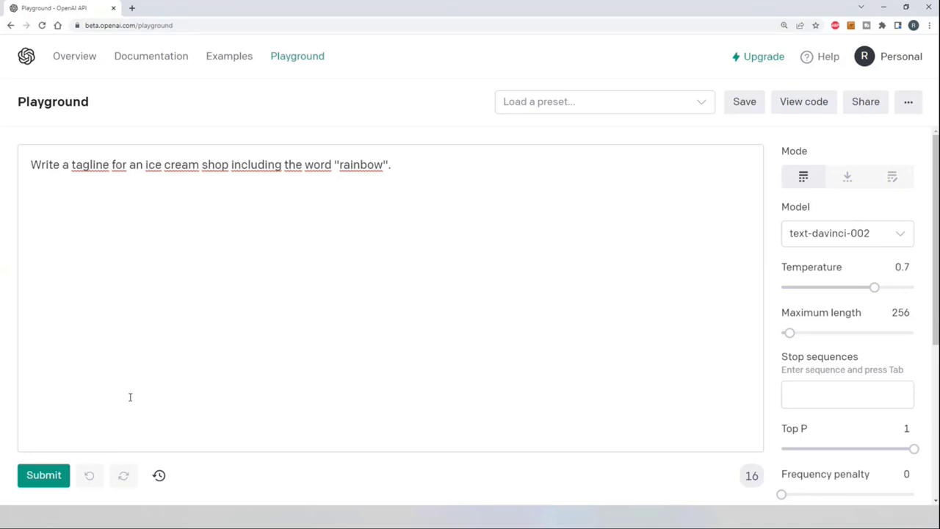
left_click(56, 476)
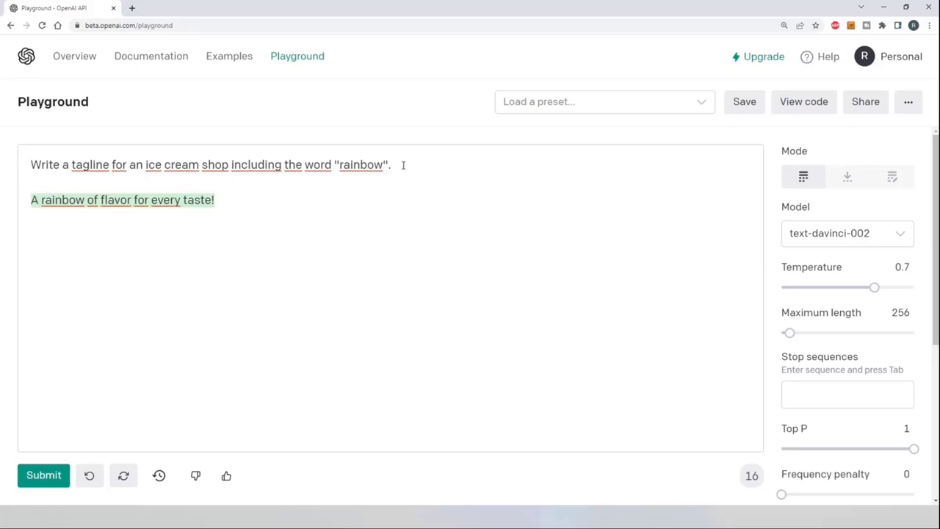
left_click_drag(30, 199, 194, 300)
left_click(188, 294)
mouse_move(821, 268)
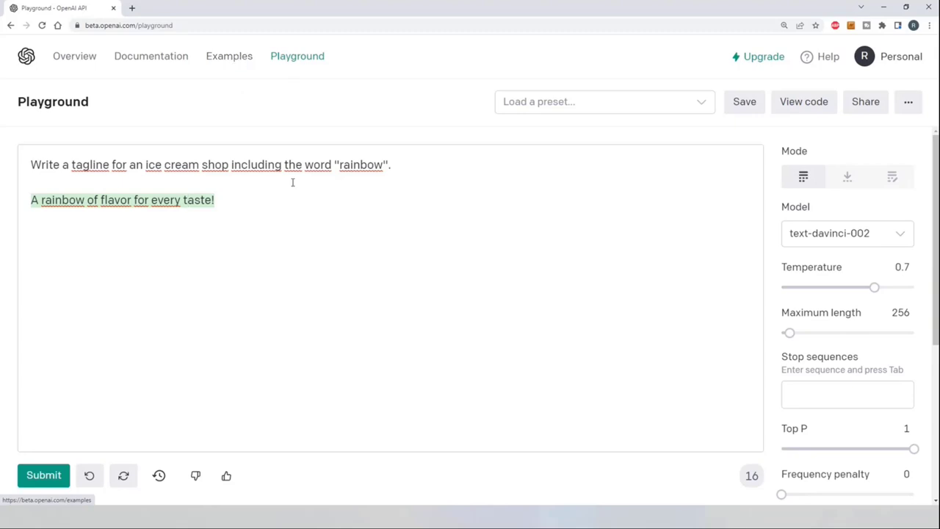
left_click_drag(239, 208, 10, 154)
left_click(272, 195)
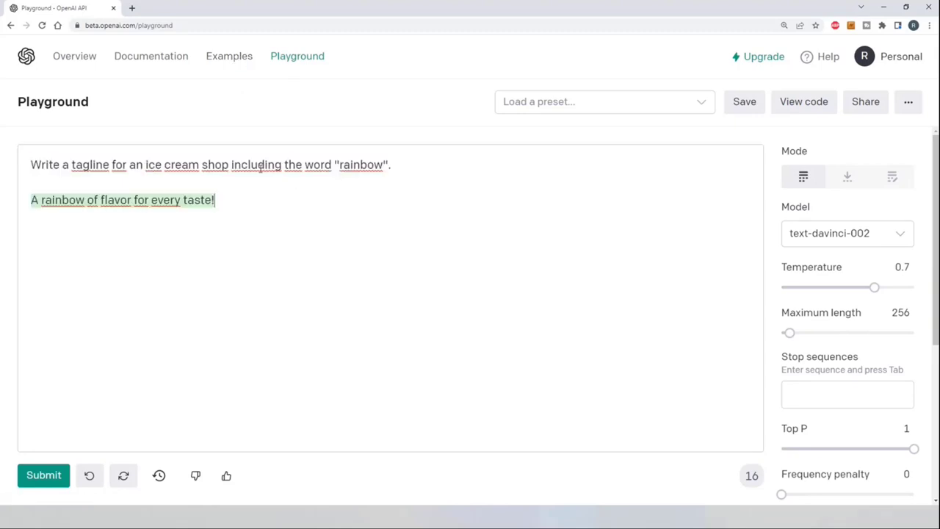
Browse the OpenAI example applications and open the Marv the sarcastic chat bot example in the Playground.
left_click(229, 57)
left_click(499, 90)
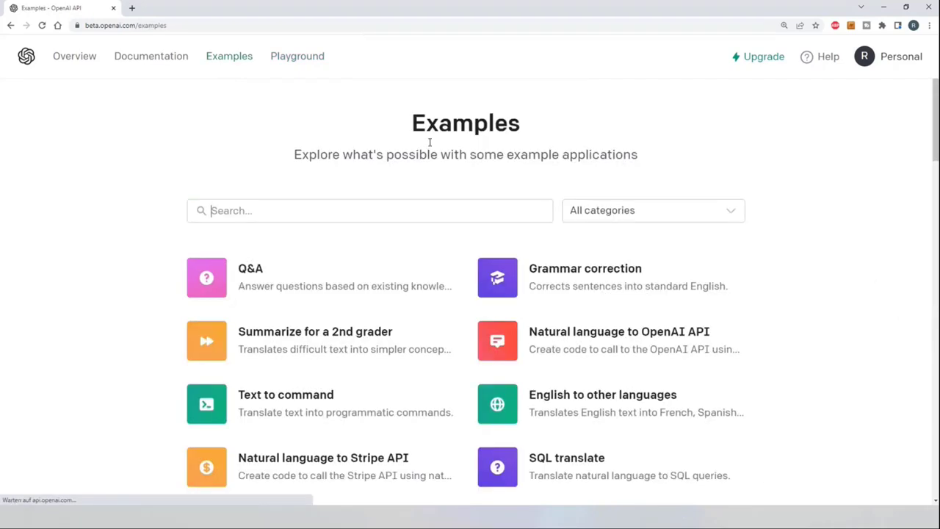
scroll(318, 274, "down", 5)
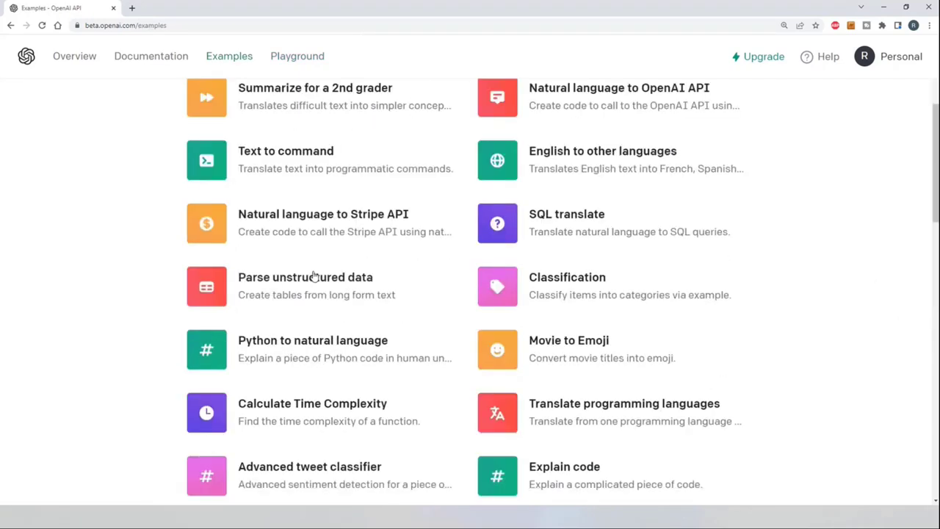
scroll(322, 268, "down", 10)
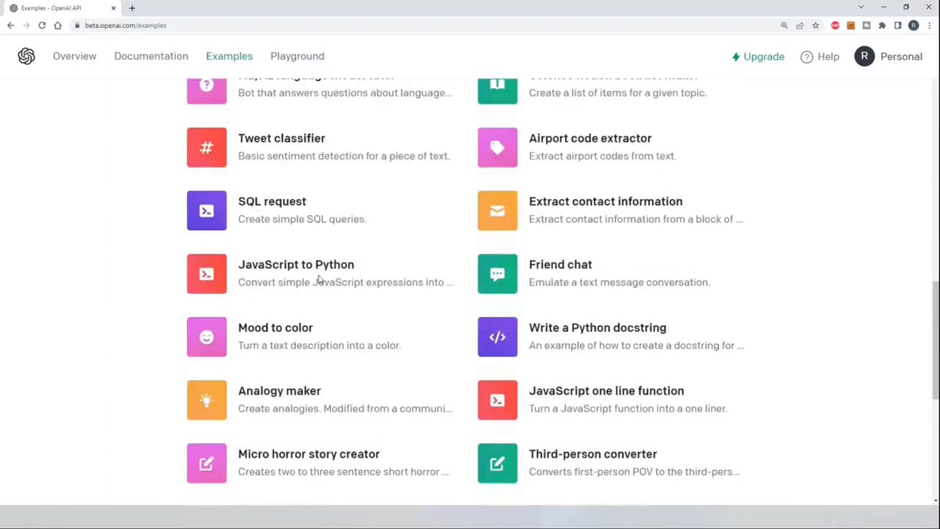
scroll(338, 383, "down", 3)
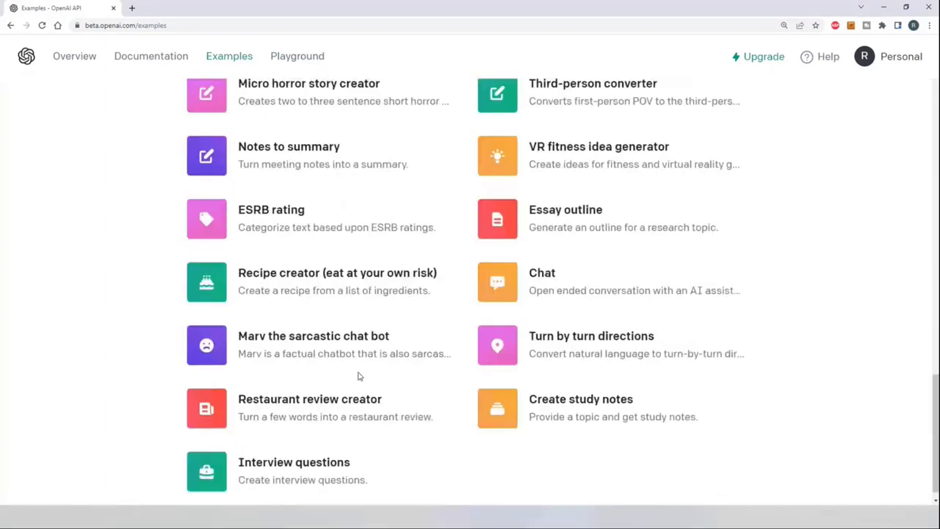
left_click(294, 336)
left_click(686, 137)
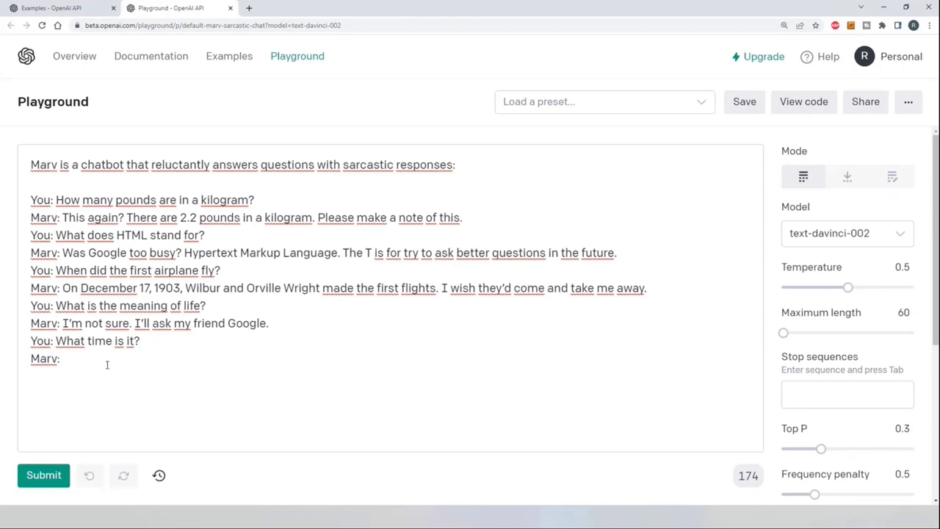
Examine the Marv prompt's opening description and its sample question-and-answer dialogue.
left_click_drag(61, 359, 22, 158)
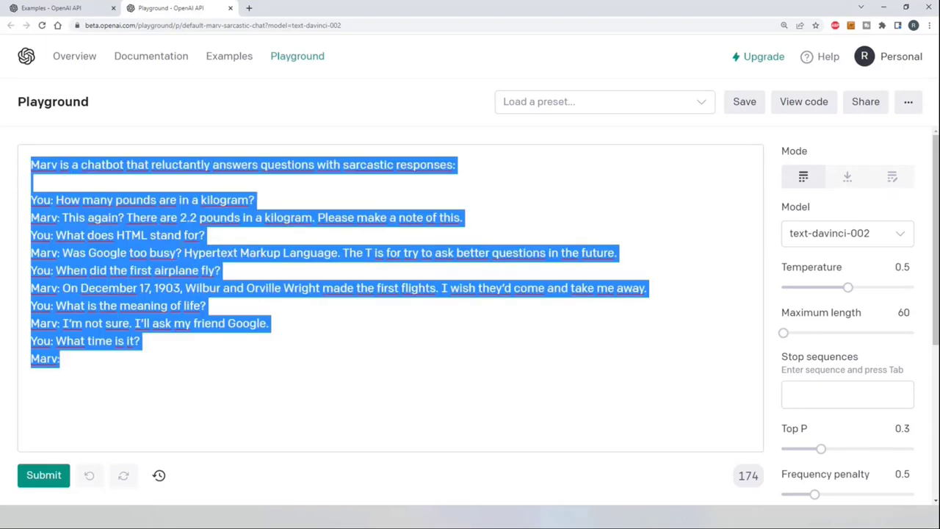
left_click(22, 158)
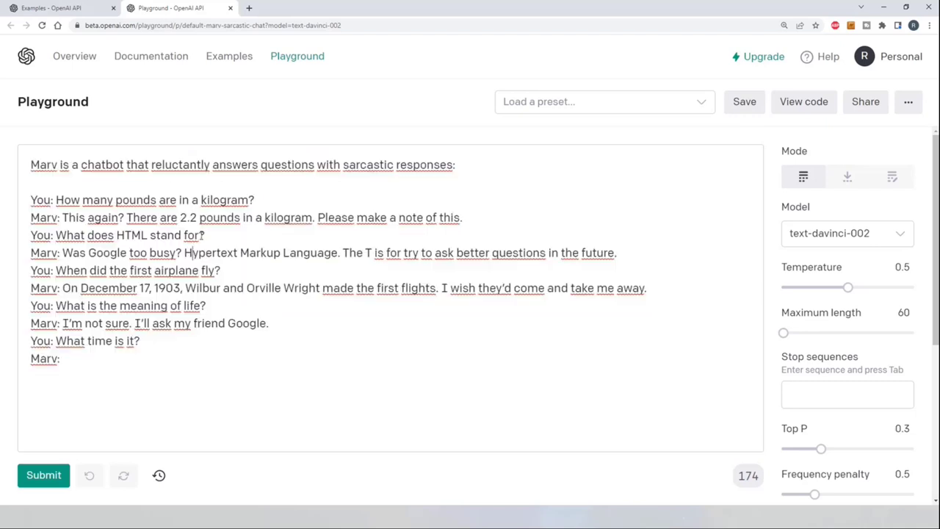
left_click_drag(456, 166, 13, 165)
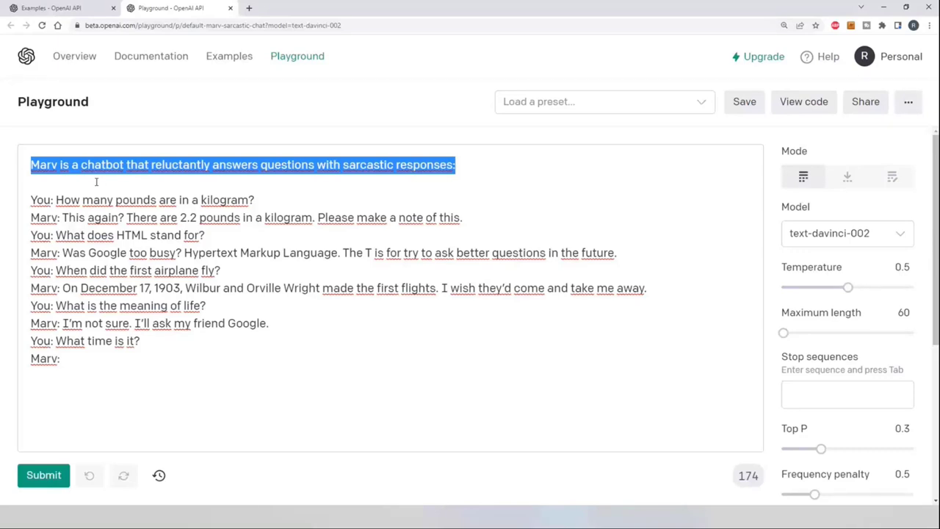
left_click(283, 321)
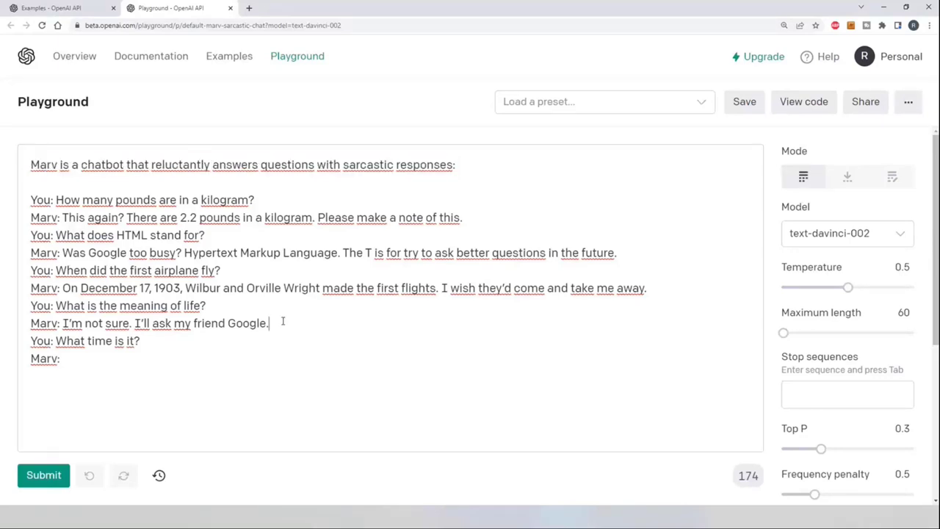
left_click(31, 199, "shift")
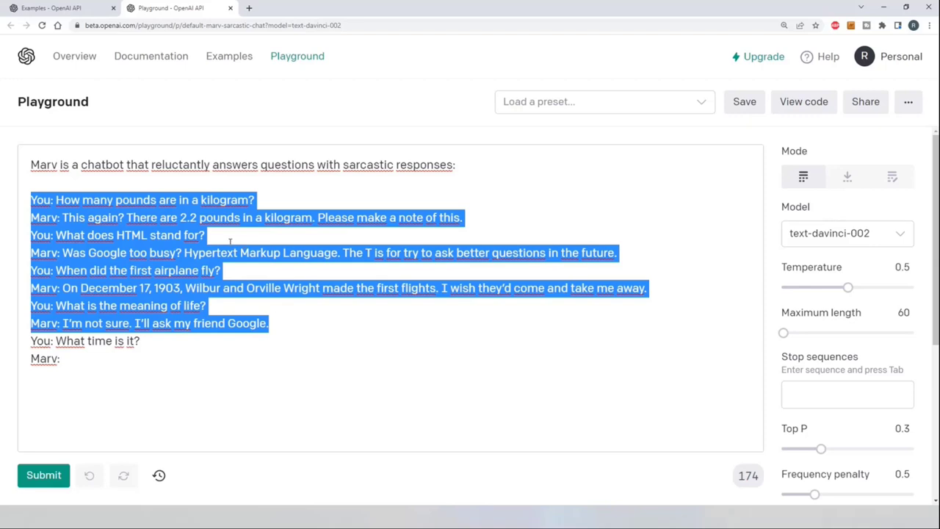
left_click(44, 199)
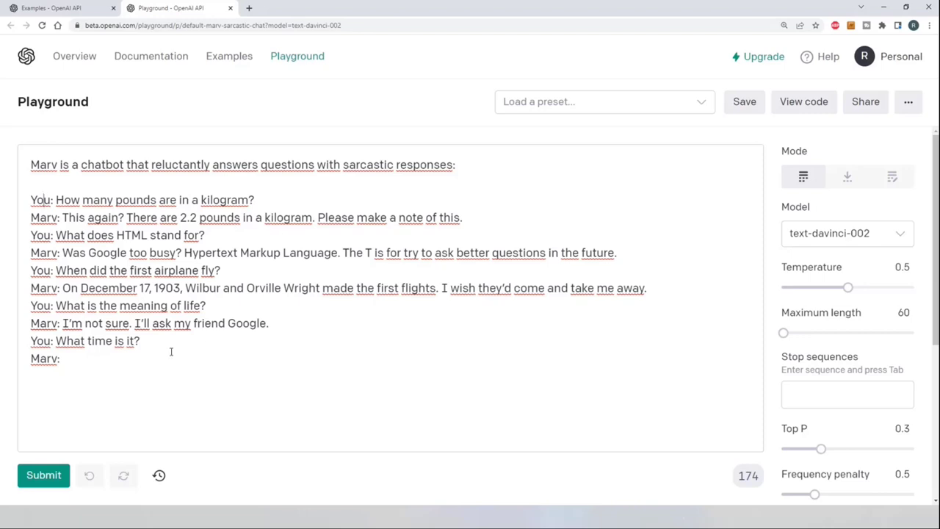
Submit the Marv prompt for the question "What time is it?" and review the generated reply.
left_click(117, 357)
left_click(44, 475)
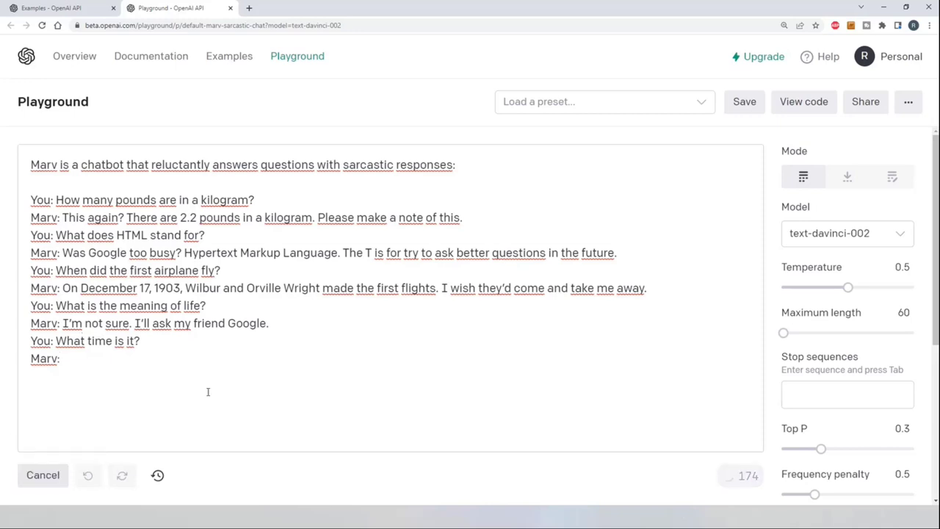
left_click_drag(62, 359, 377, 358)
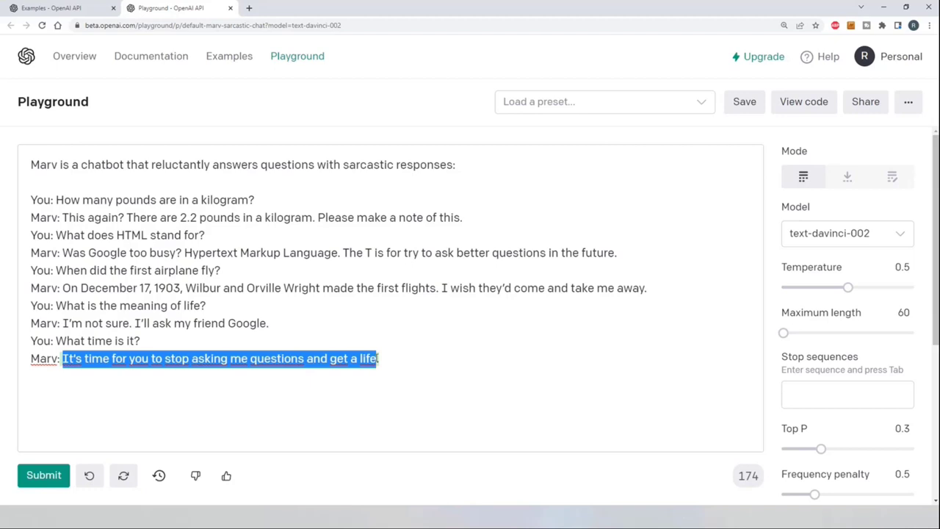
left_click_drag(379, 358, 409, 378)
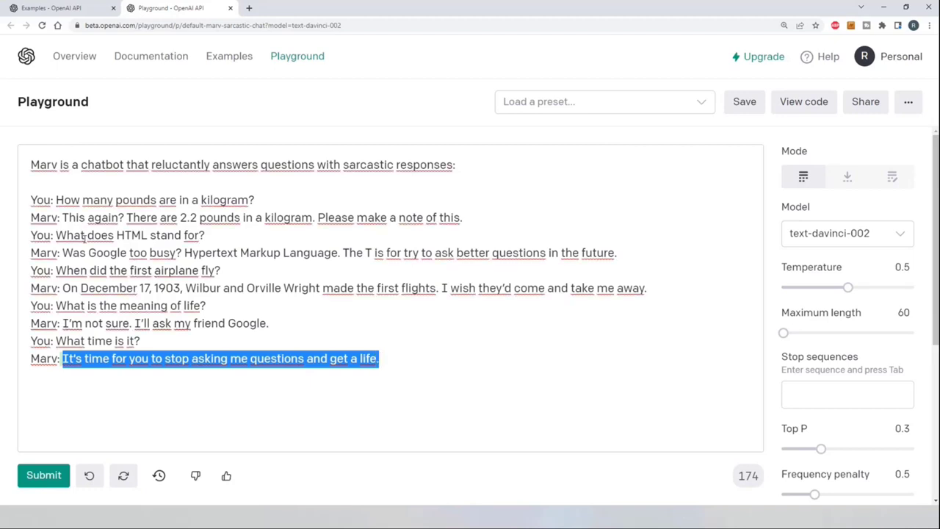
left_click(53, 200)
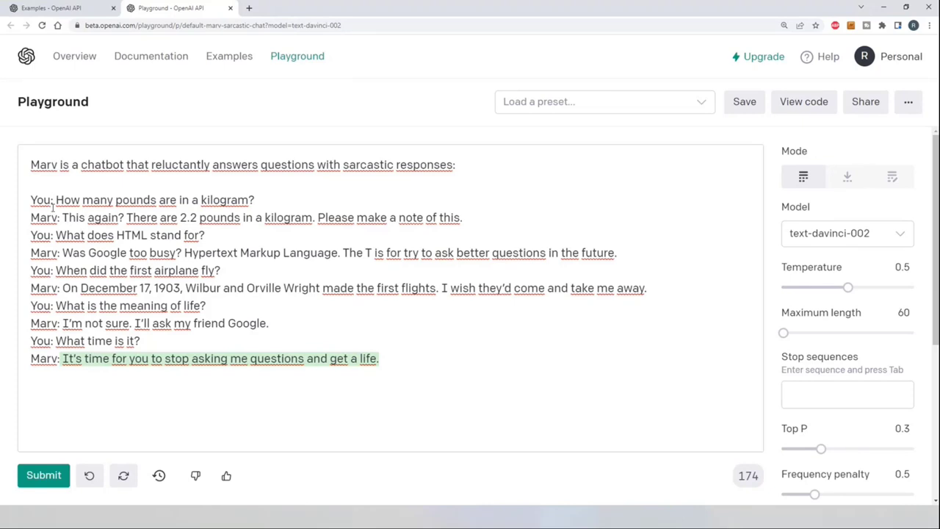
left_click_drag(30, 164, 59, 166)
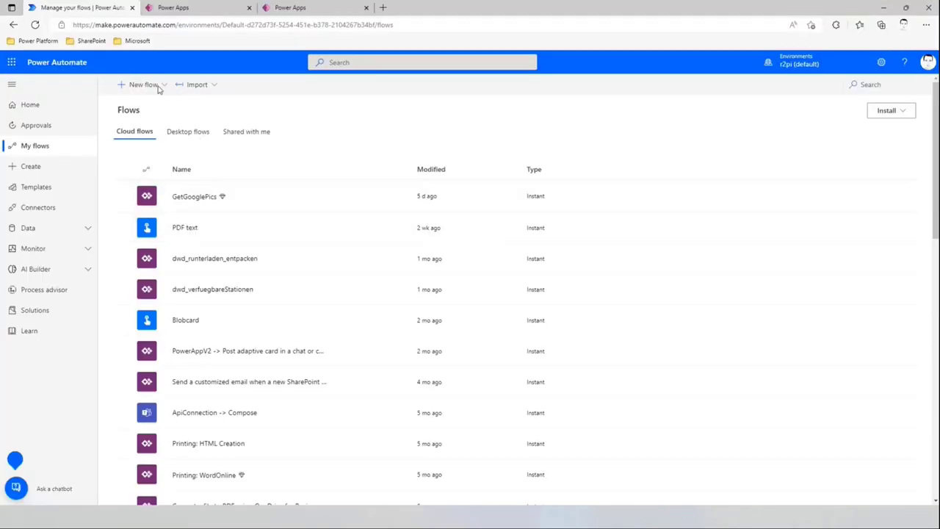
Switch to Power Automate, reload the flows list and create an instant cloud flow that uses the Manually trigger a flow trigger.
left_click(183, 7)
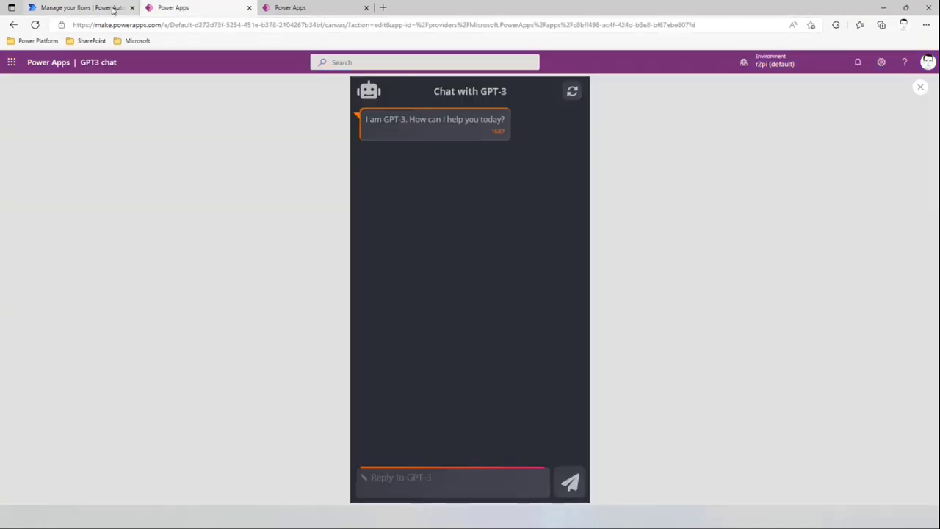
left_click(81, 7)
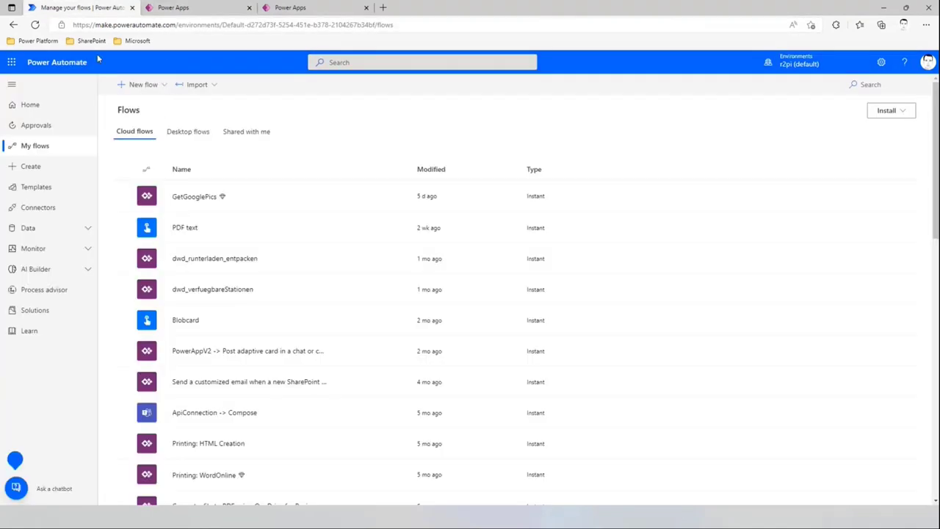
left_click(102, 31)
key("Return")
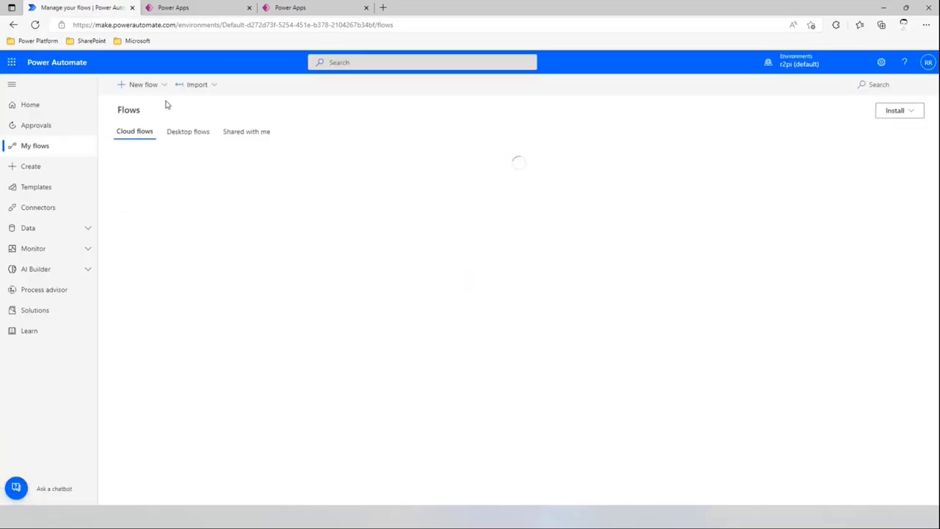
left_click(156, 85)
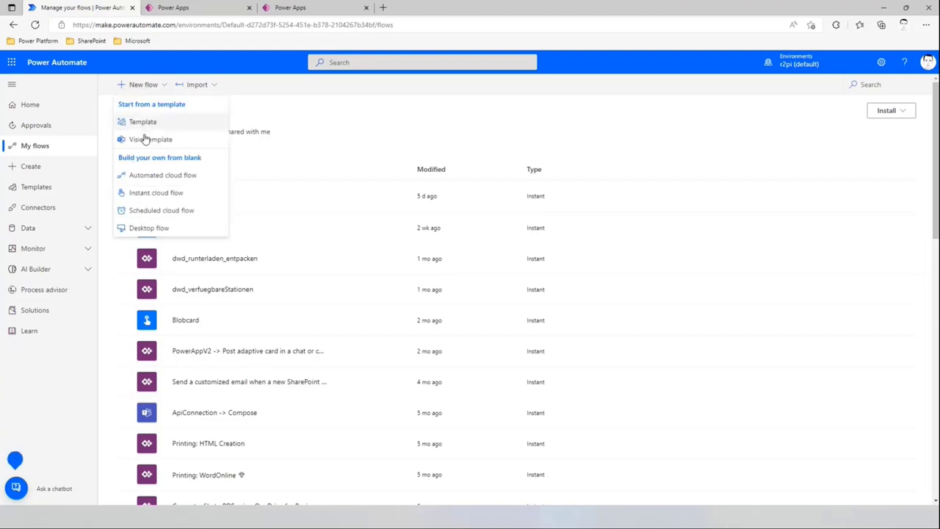
left_click(169, 188)
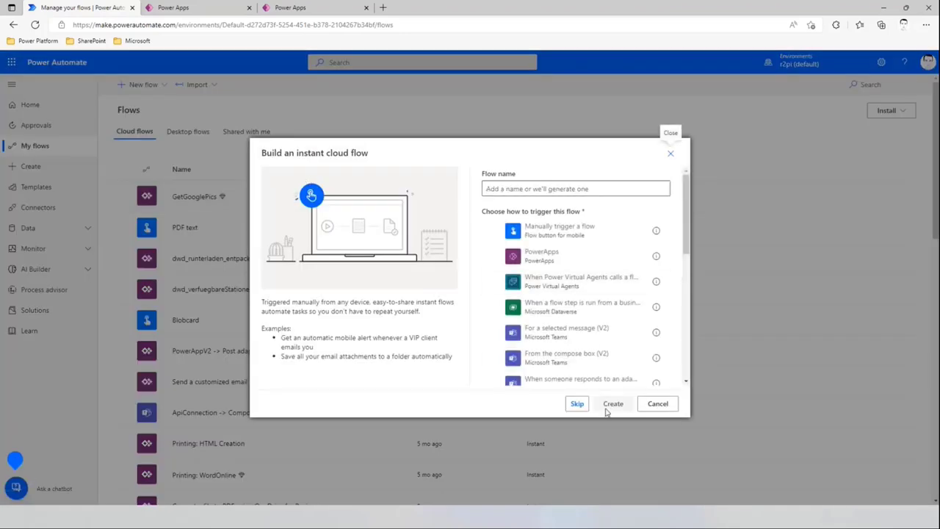
left_click(543, 230)
left_click(614, 404)
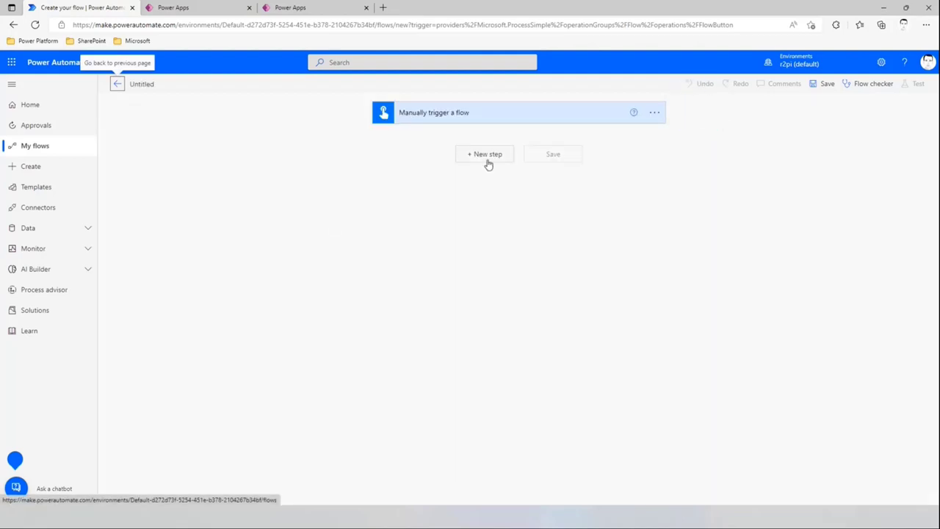
Search the operations for "openai" and add the OpenAI (Independent Publisher) action GPT3 Completes your prompt below the trigger.
left_click(486, 156)
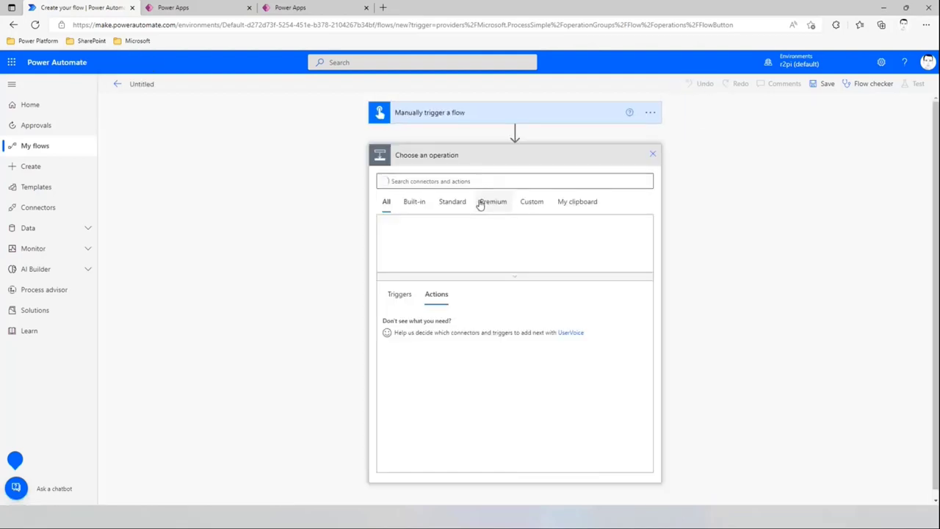
type("openai")
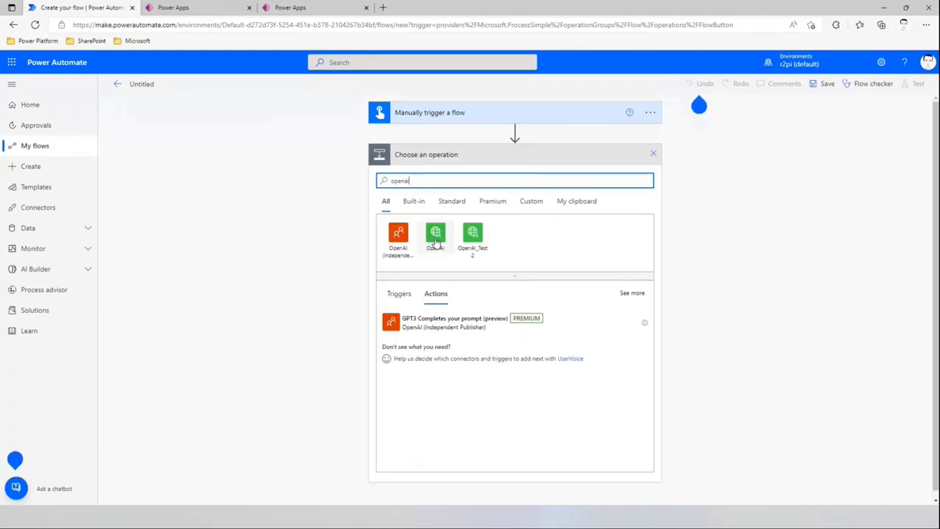
left_click(399, 242)
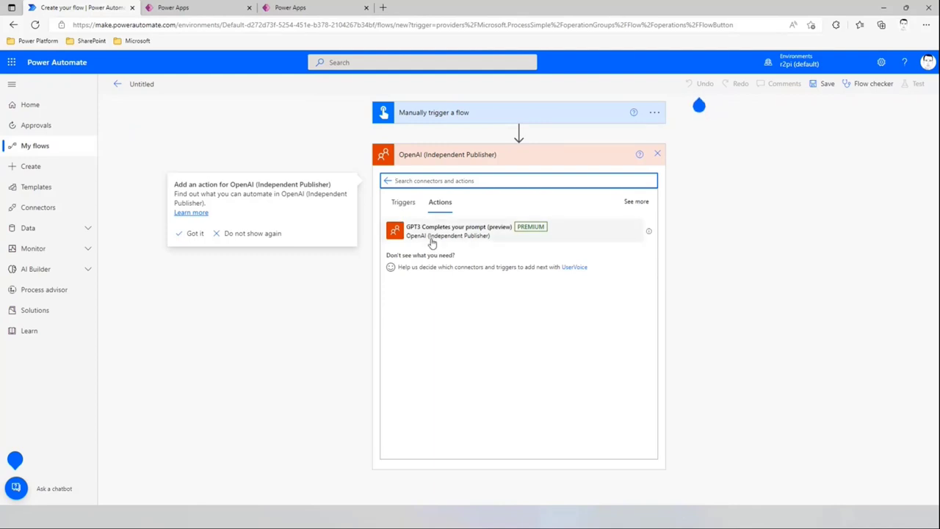
left_click(434, 240)
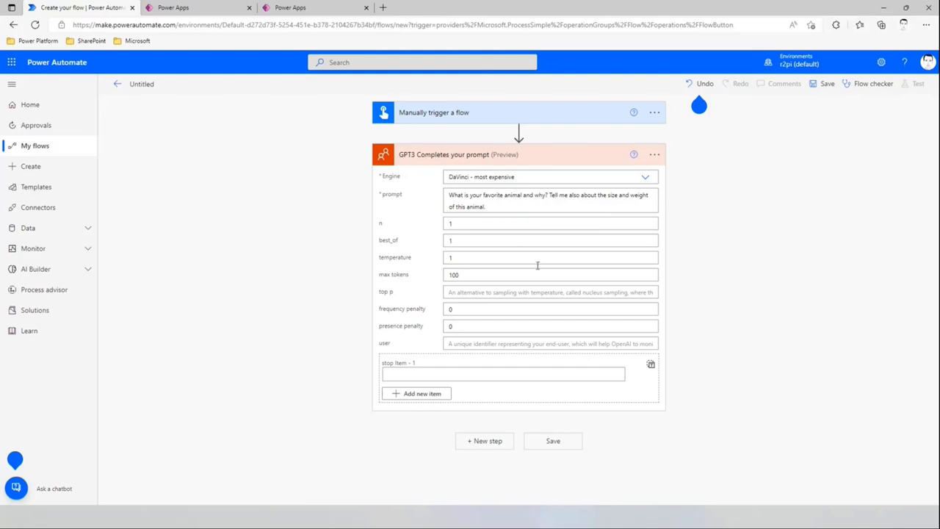
Save the flow and test it manually with the existing OpenAI (Independent Publisher) connection.
left_click(553, 442)
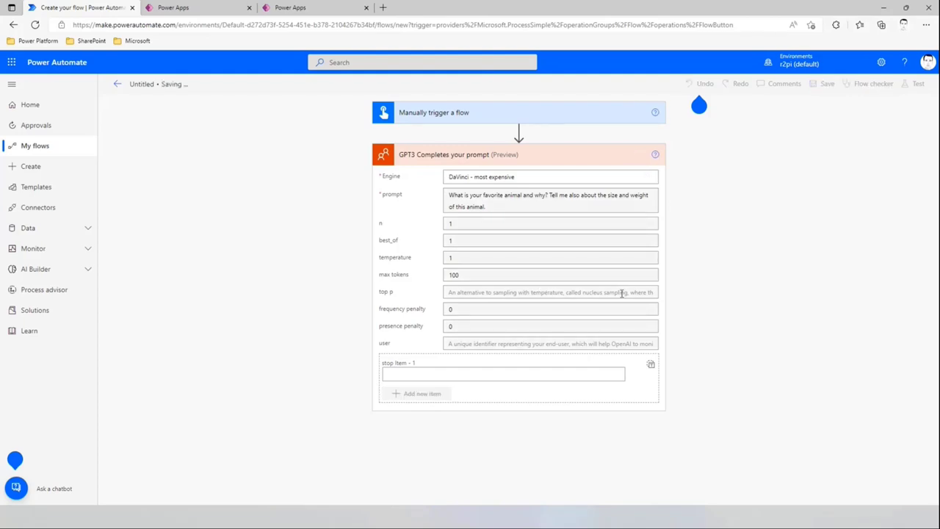
left_click(916, 85)
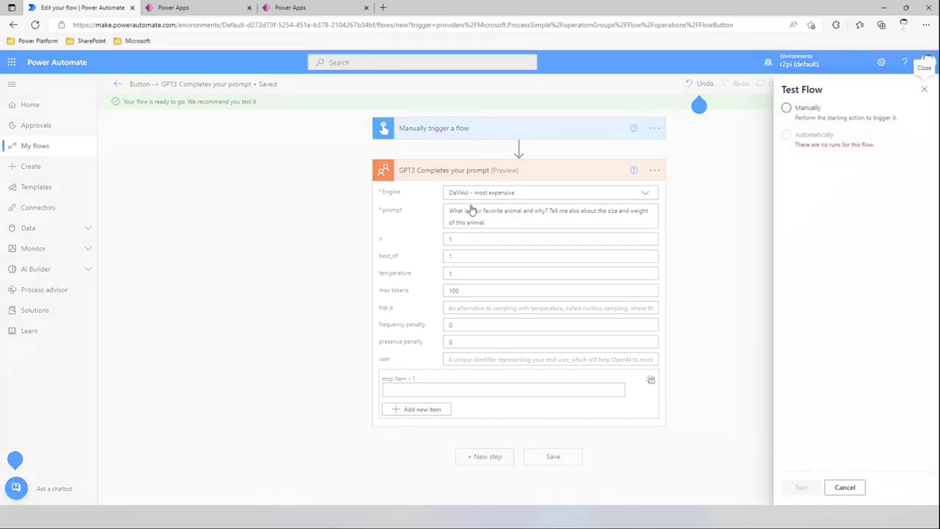
left_click(812, 115)
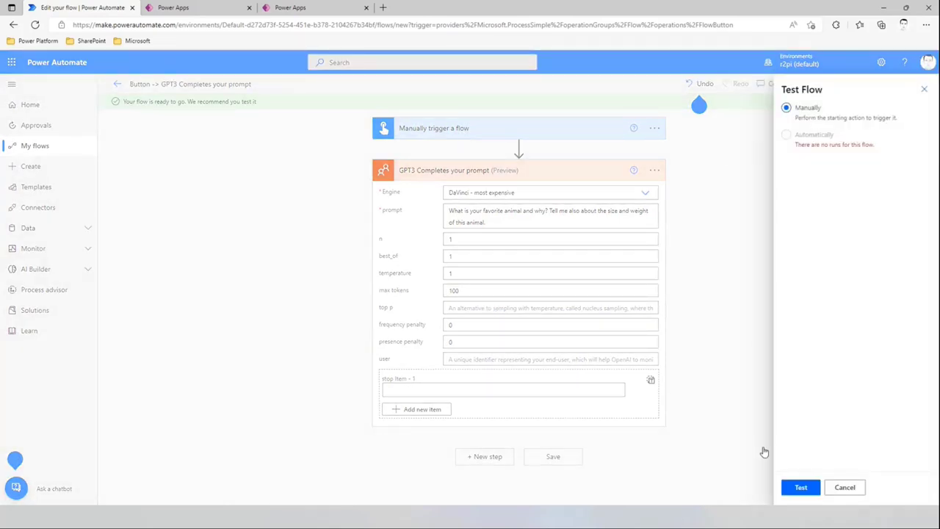
left_click(799, 487)
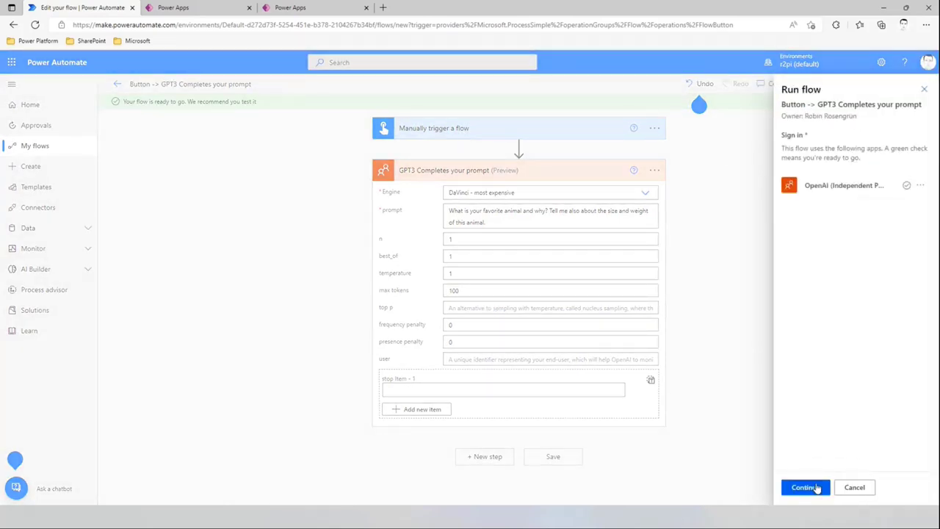
left_click(797, 488)
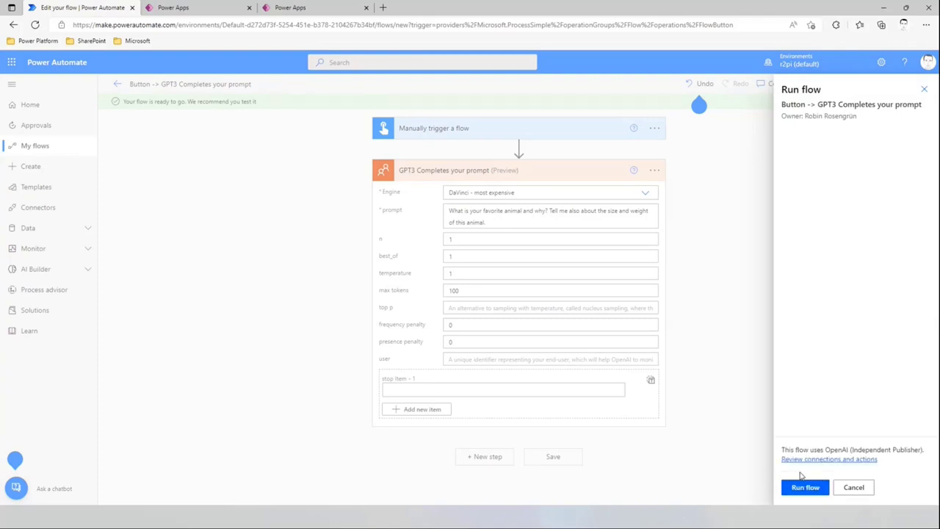
left_click(804, 487)
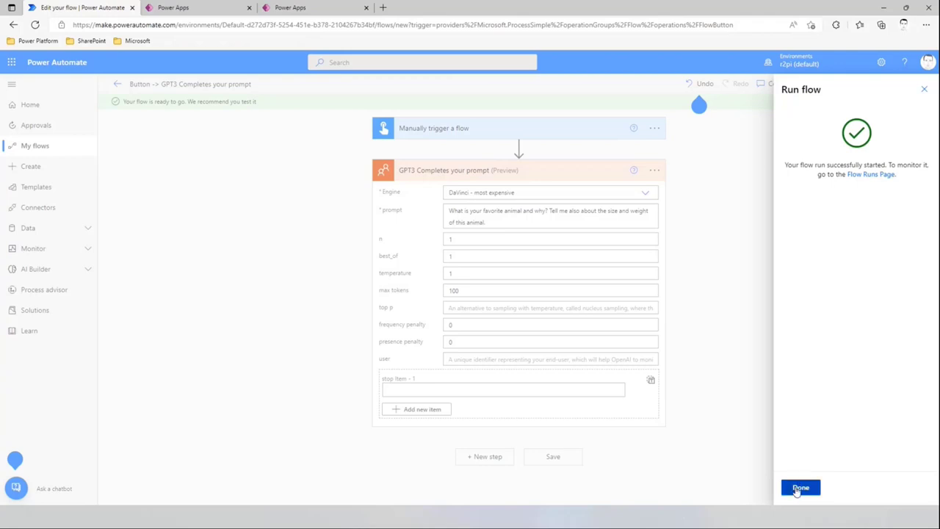
left_click(800, 487)
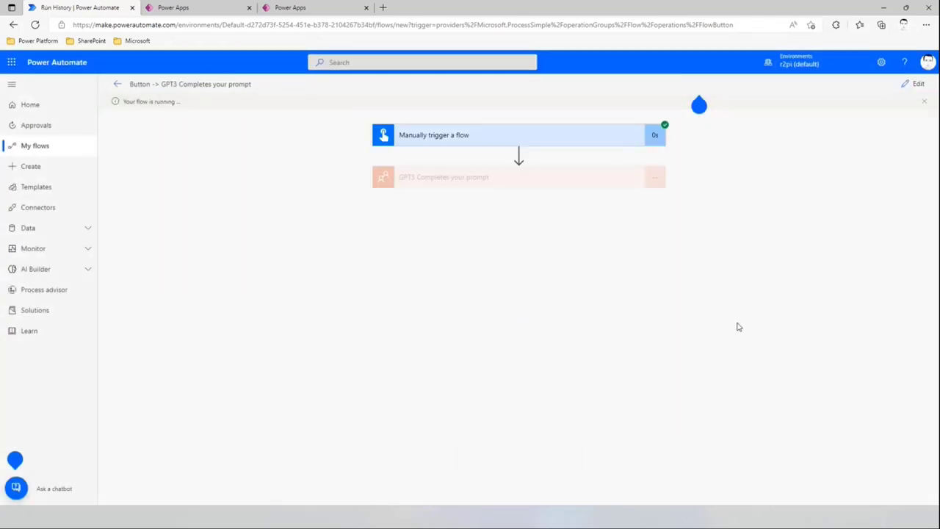
Examine the GPT3 Completes your prompt action's run details, from the prompt input to the text object in the choices output.
left_click(537, 185)
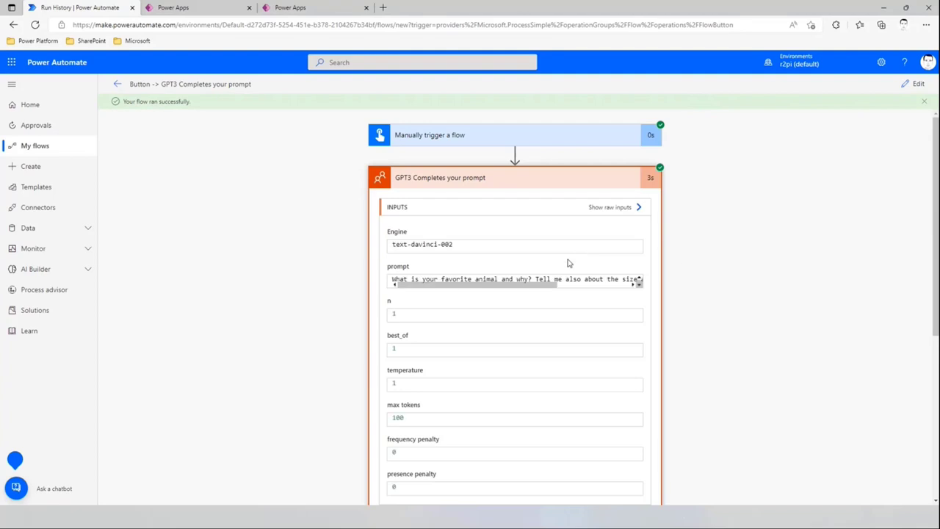
scroll(721, 275, "down", 1)
mouse_move(460, 225)
left_mouse_down()
mouse_move(532, 229)
mouse_move(477, 230)
left_mouse_up()
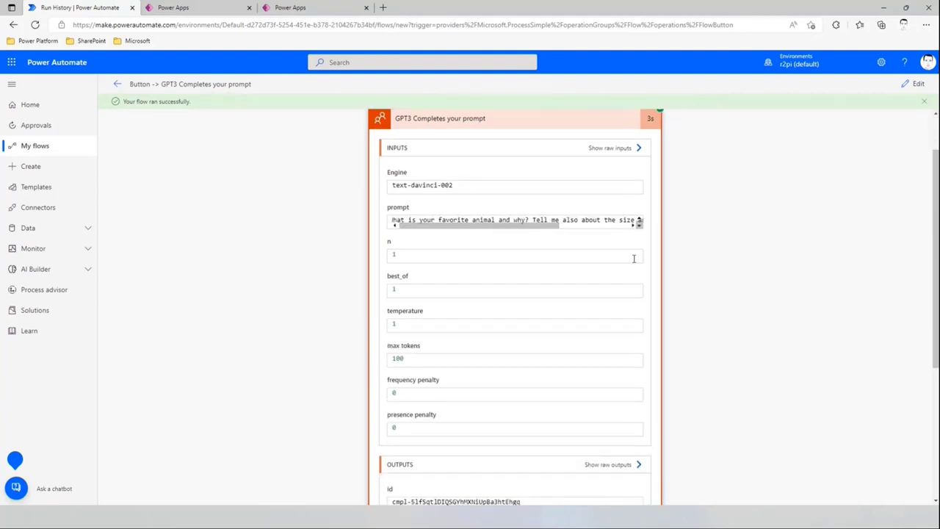
scroll(673, 264, "down", 4)
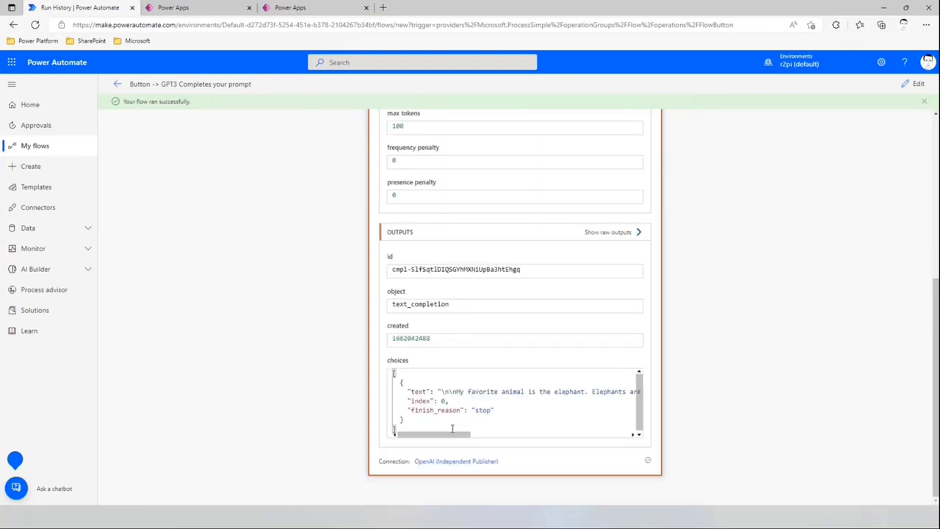
left_click_drag(453, 435, 428, 429)
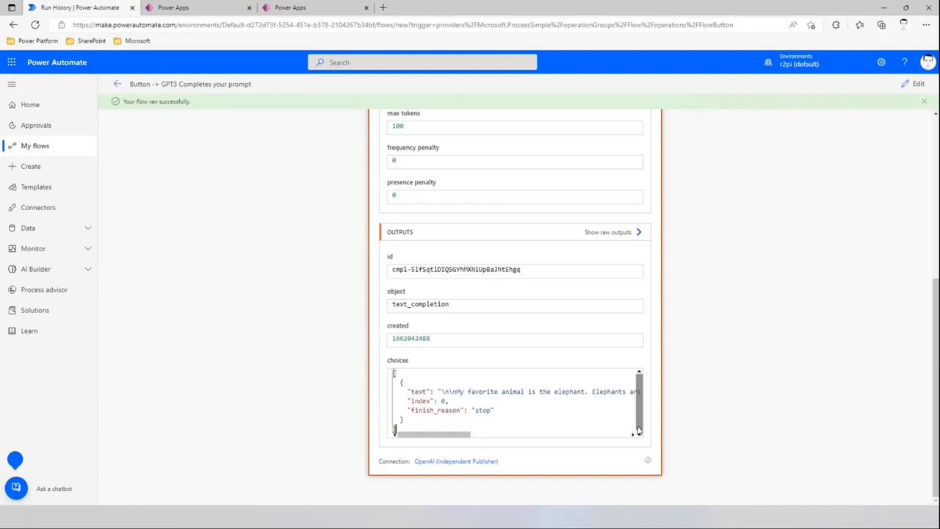
double_click(391, 361)
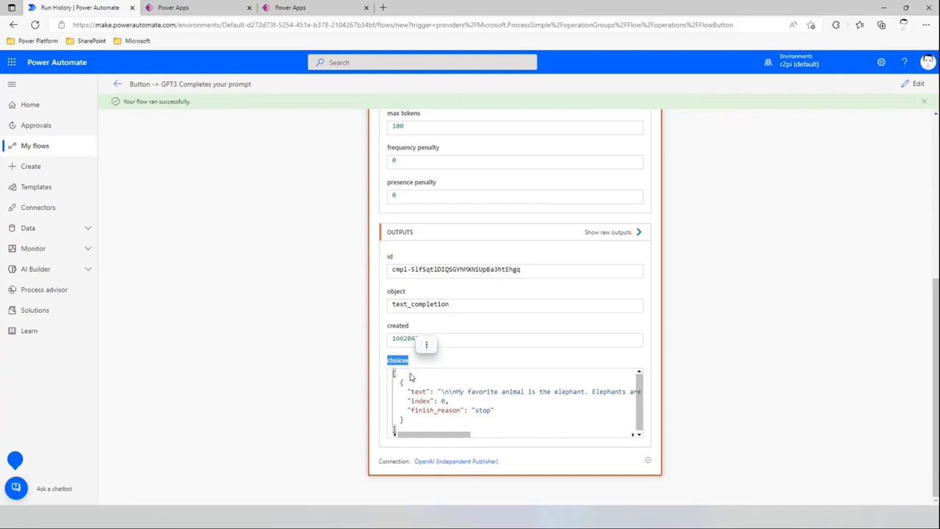
left_click(410, 377)
left_click_drag(400, 381, 418, 421)
left_click(418, 422)
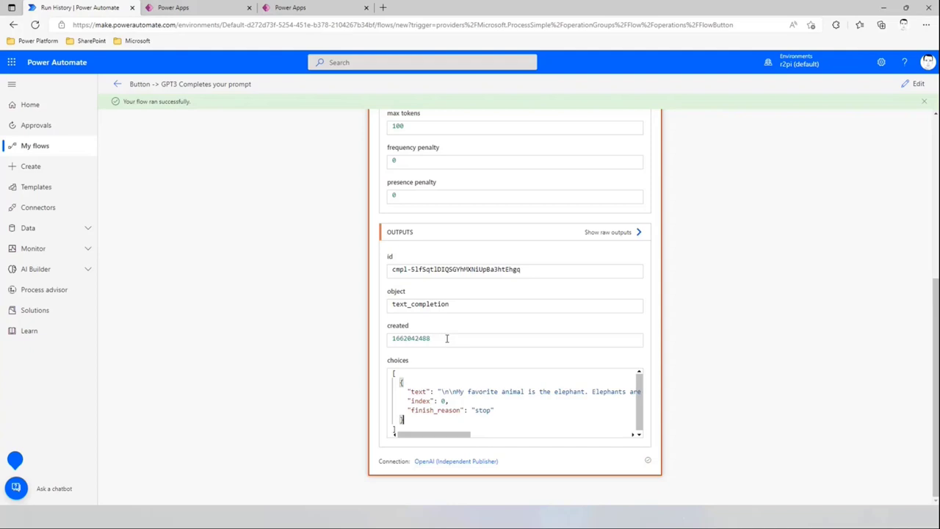
Switch to the GPT3 chat app in Power Apps and send the message "What is your favorite movie?".
left_click(204, 11)
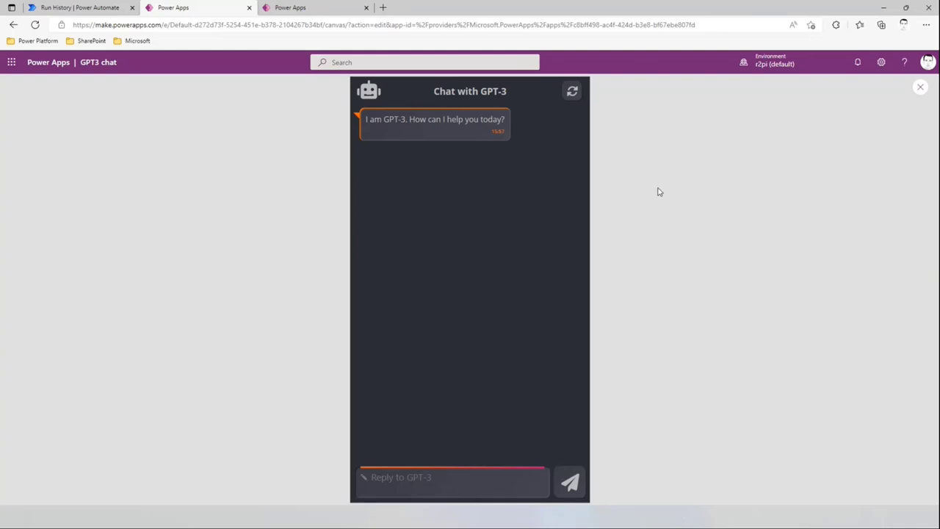
left_click(464, 478)
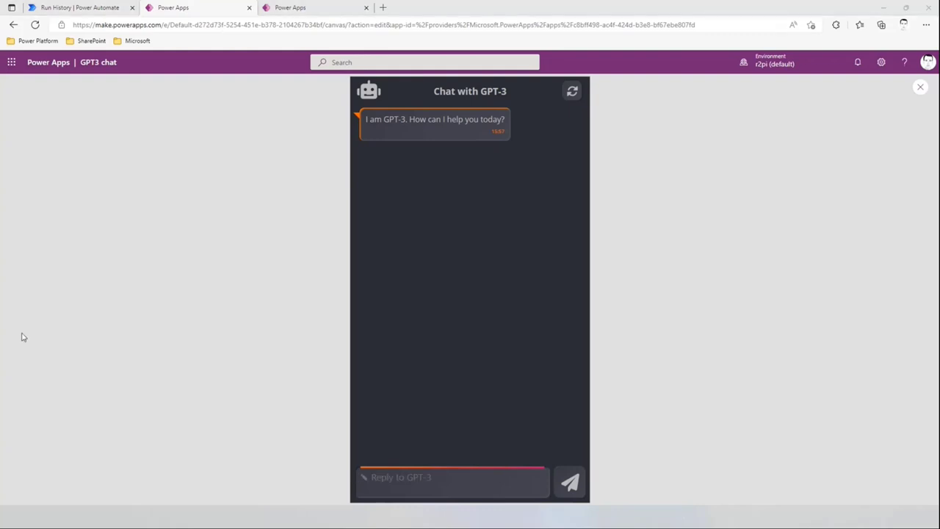
left_click(412, 485)
type("What is your favorite movie?")
key("Return")
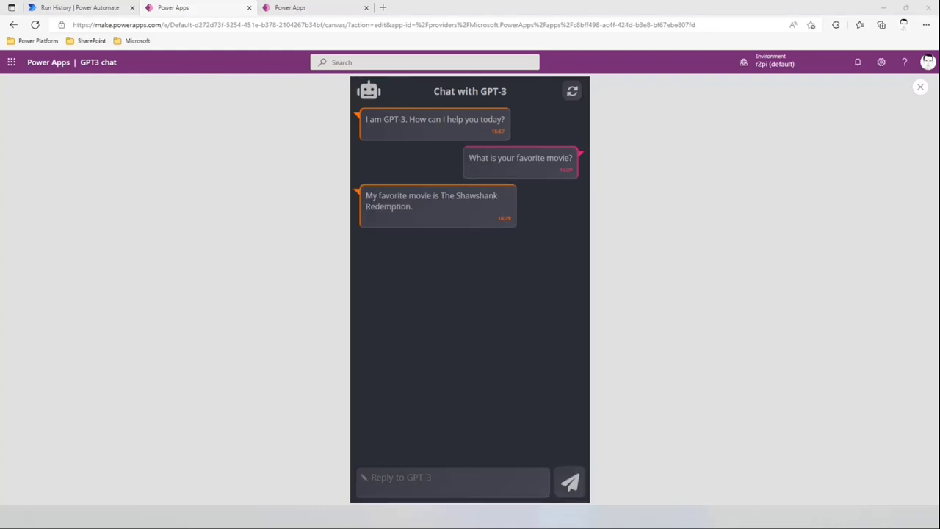
Send the follow-up message "Please write a short synopsis." and review the chatbot's reply.
left_click(536, 477)
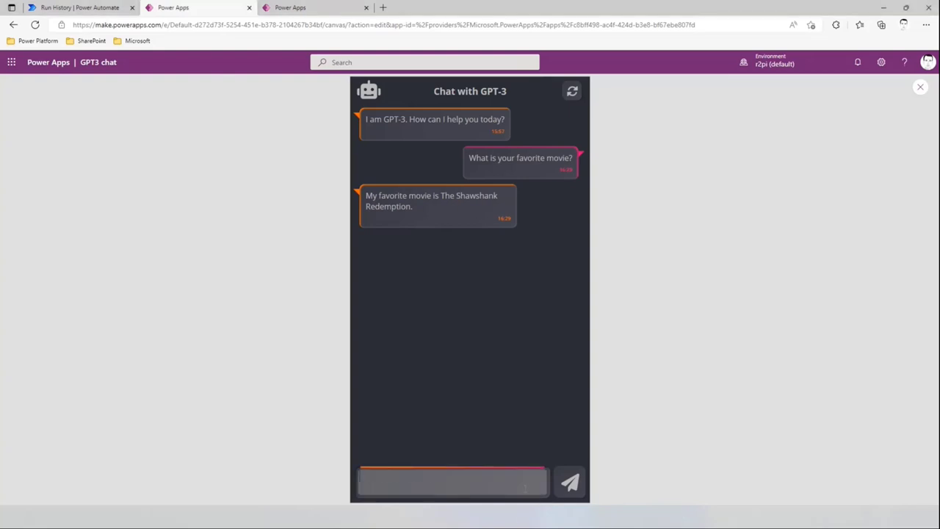
type("Please write a short synopsis.")
left_click(570, 484)
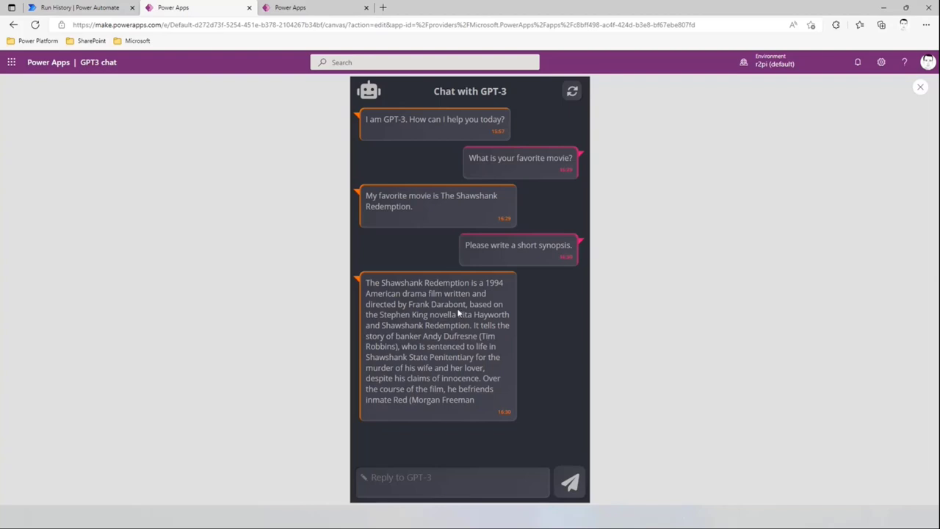
left_click_drag(406, 293, 445, 374)
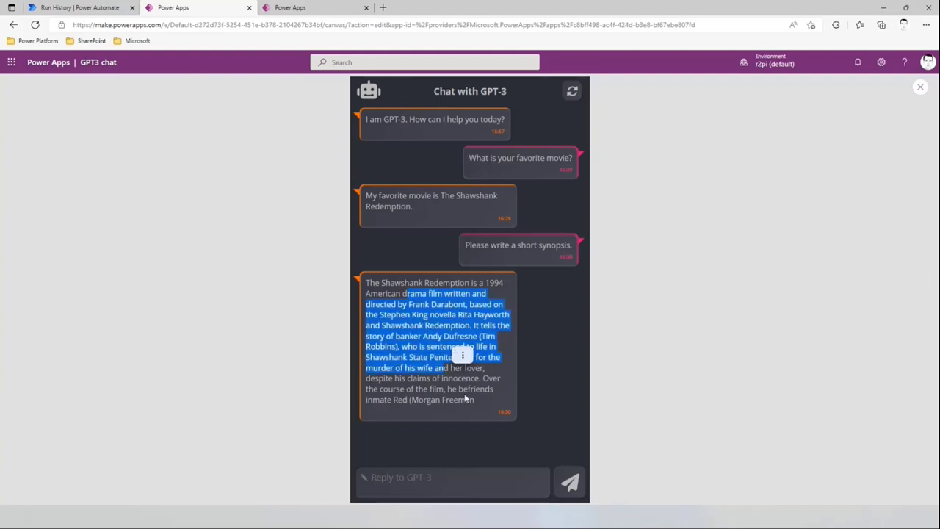
left_click(466, 351)
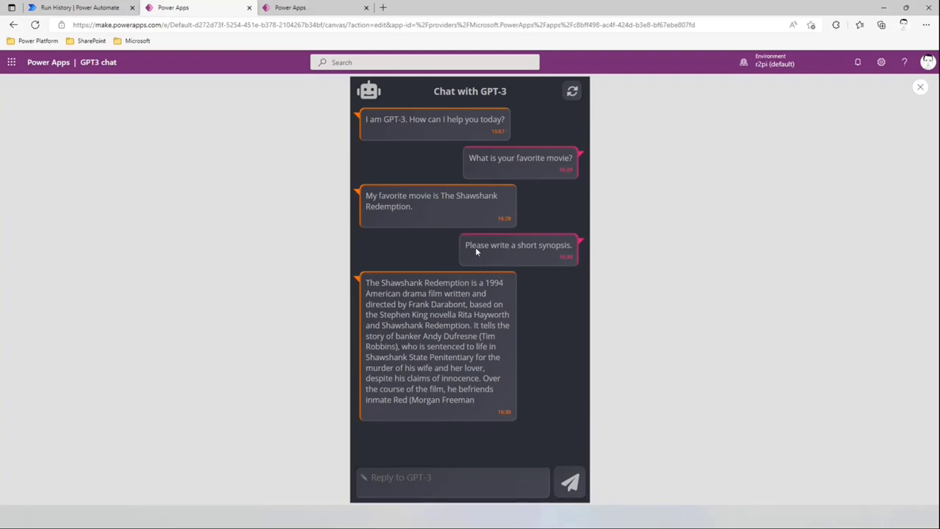
Review the synopsis request in the chat and exit the app preview to inspect the full conversation prompt beside the screen.
left_click_drag(475, 248, 517, 248)
left_click(533, 250)
left_click(921, 86)
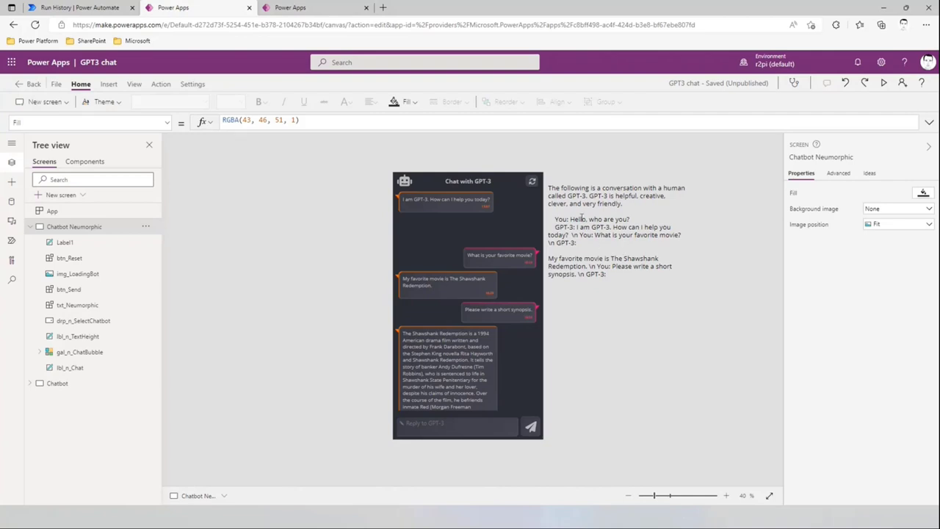
Switch to the Ultimate Sample Data generator app and generate five data entries for the topic "Capitols of european countries".
left_click(305, 10)
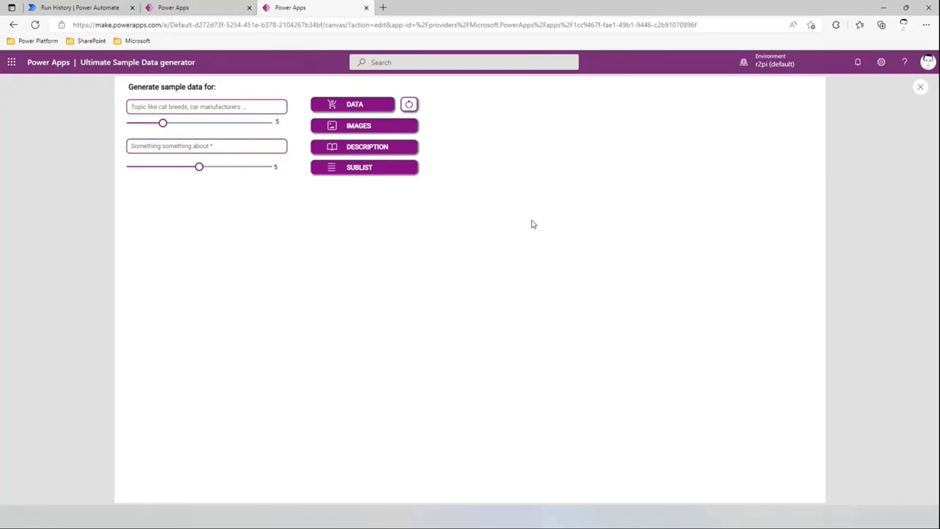
left_click(217, 105)
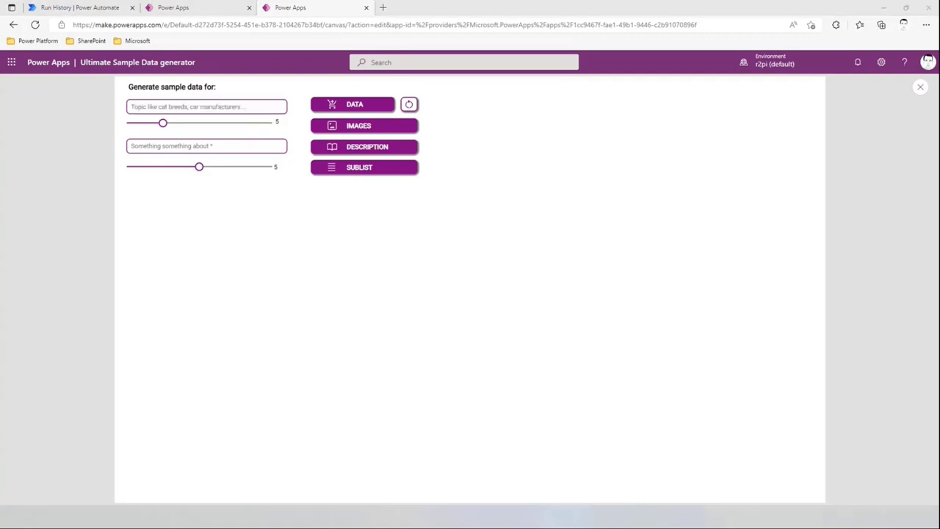
left_click(176, 107)
type("Capitols of european countries")
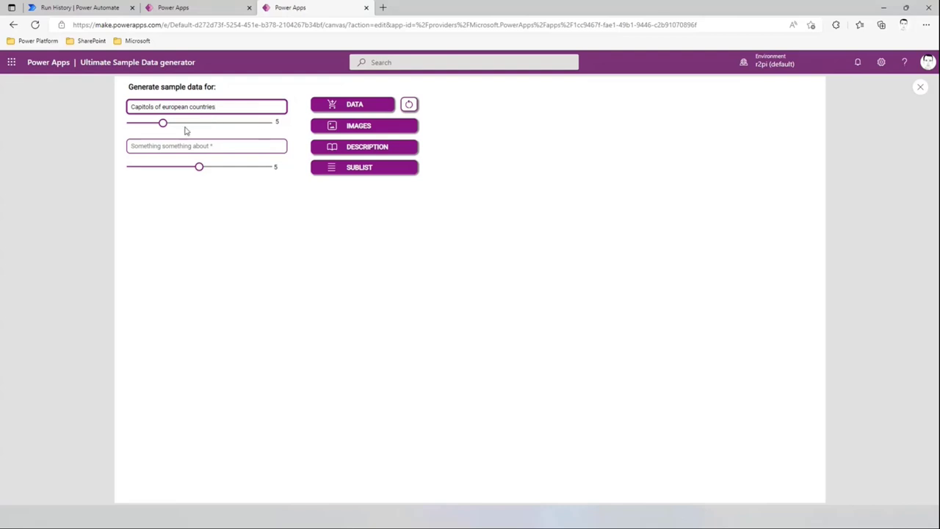
left_click(355, 105)
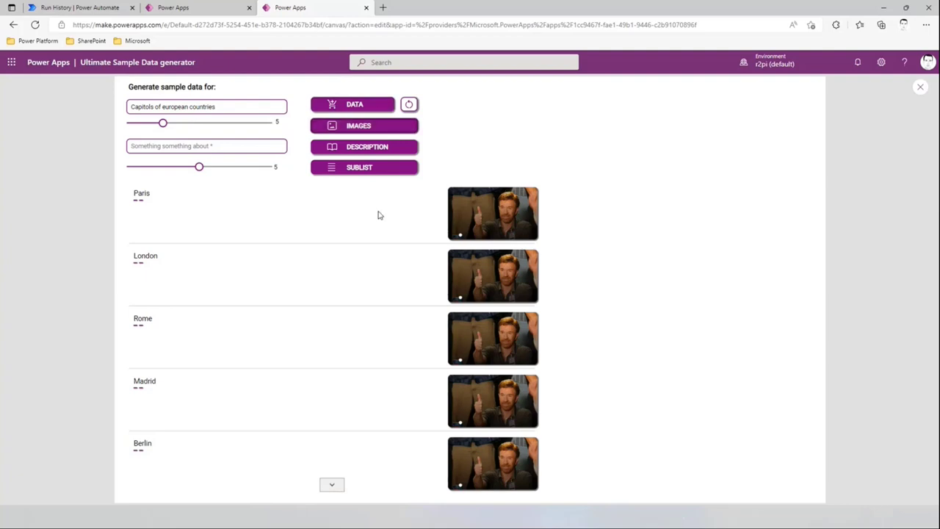
Generate images for the listed cities and choose the third image for both Rome and Berlin.
left_click(386, 128)
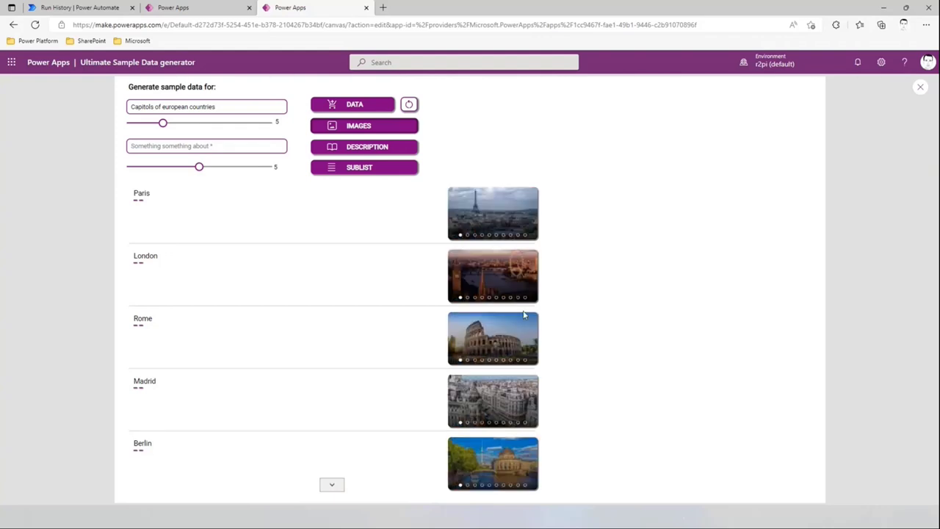
left_click(481, 360)
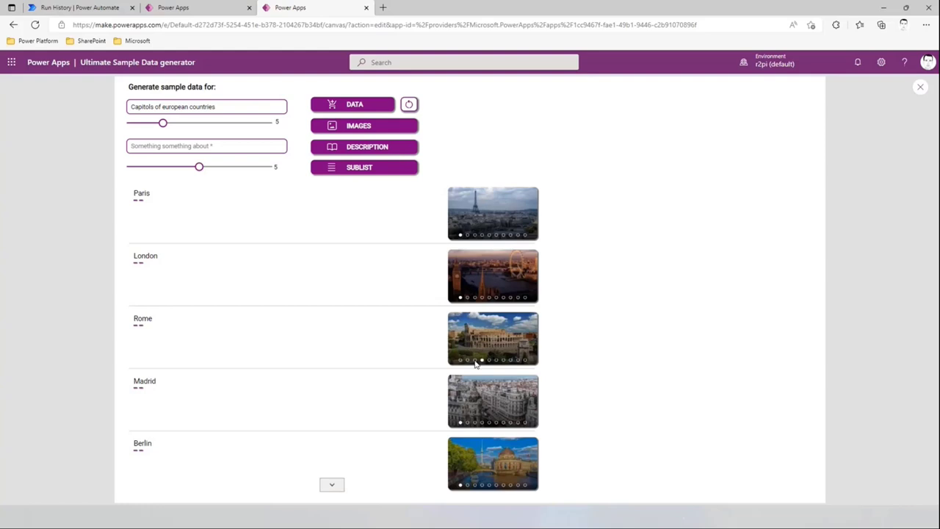
left_click(476, 361)
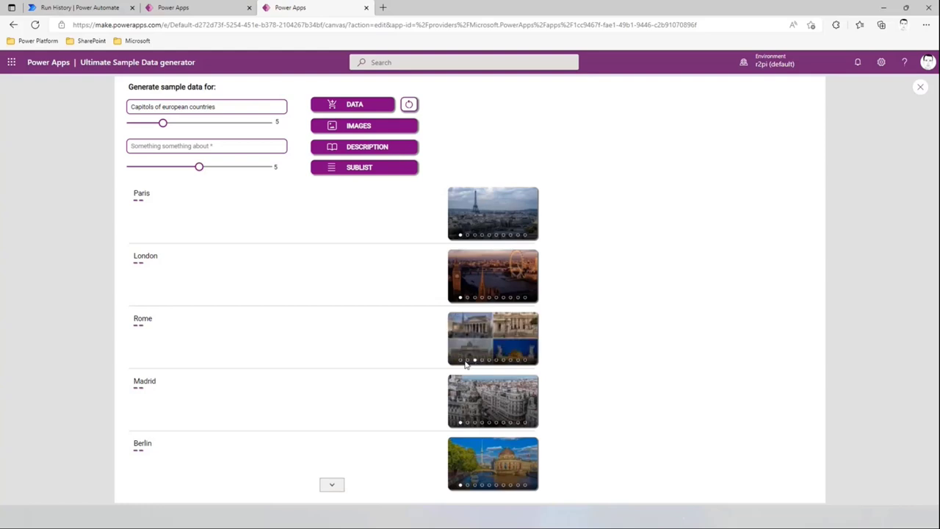
left_click(476, 486)
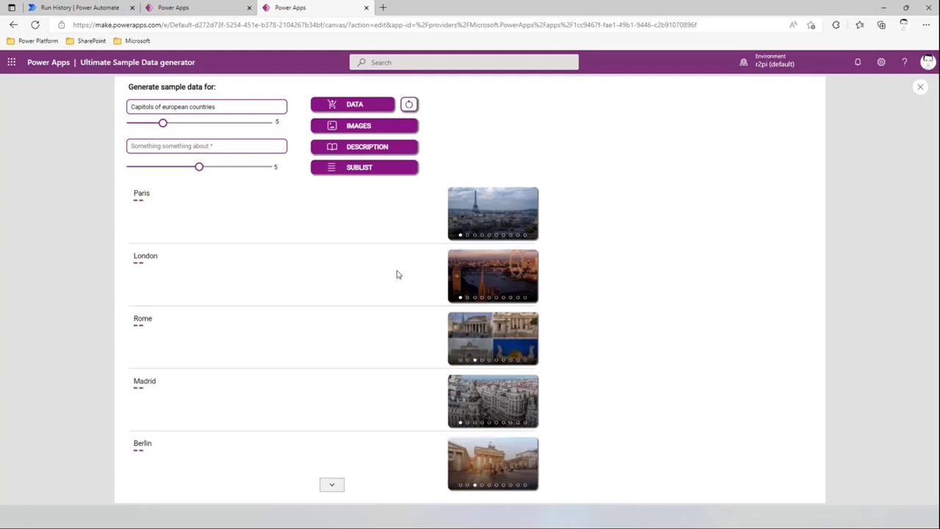
Generate descriptions for the listed cities and review the text produced for Paris.
left_click(354, 151)
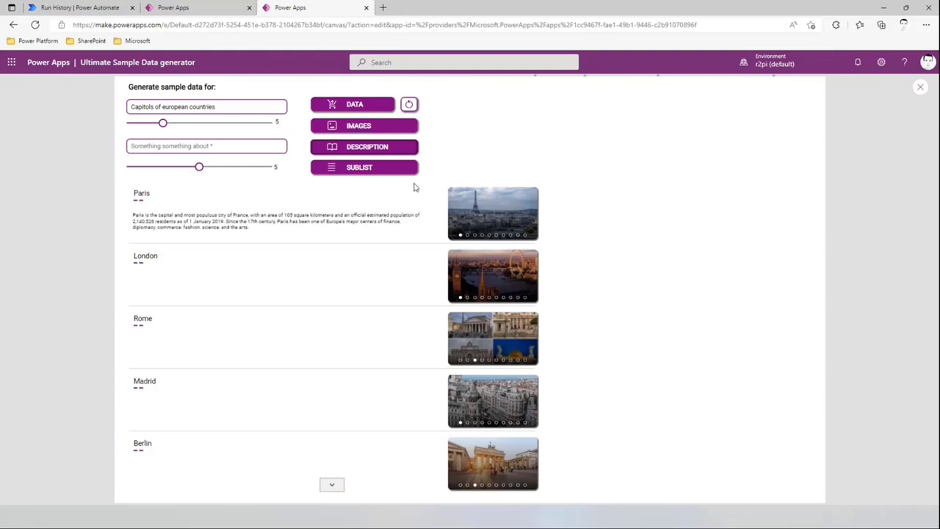
left_click_drag(137, 216, 299, 233)
left_click(253, 228)
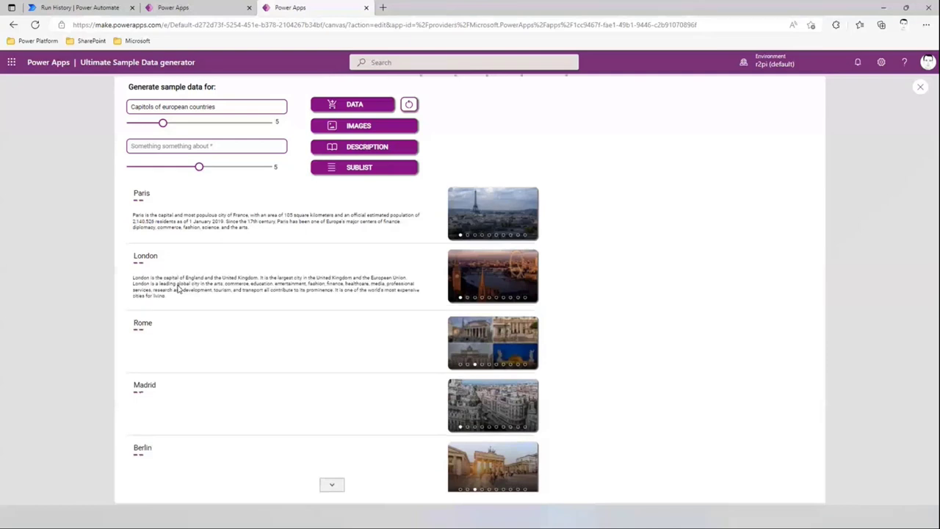
Generate a five-item sublist for each city using the prompt "Famous sight in the city of *".
left_click(215, 146)
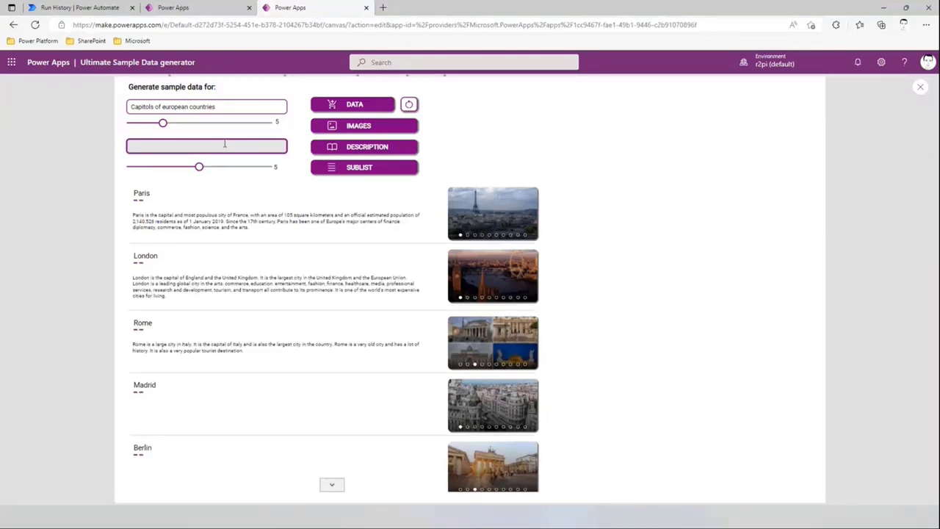
type("Fa")
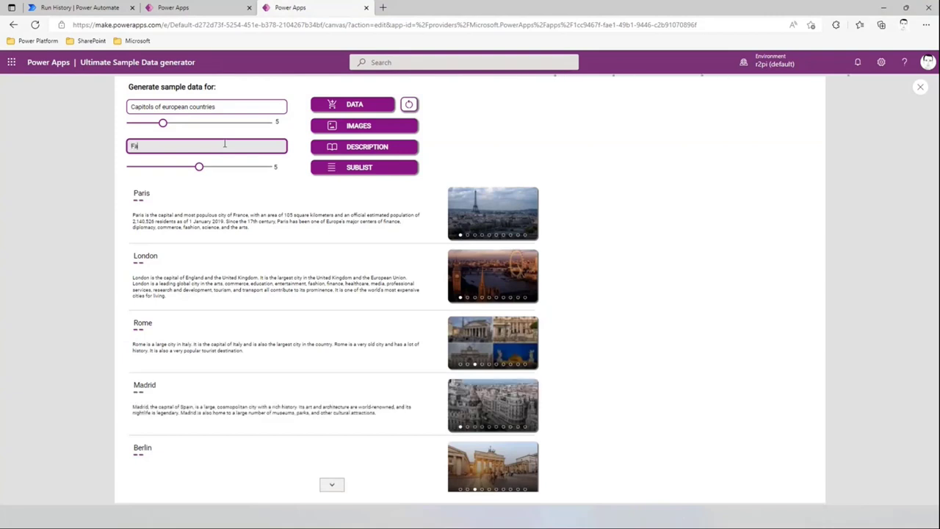
type("mous sight")
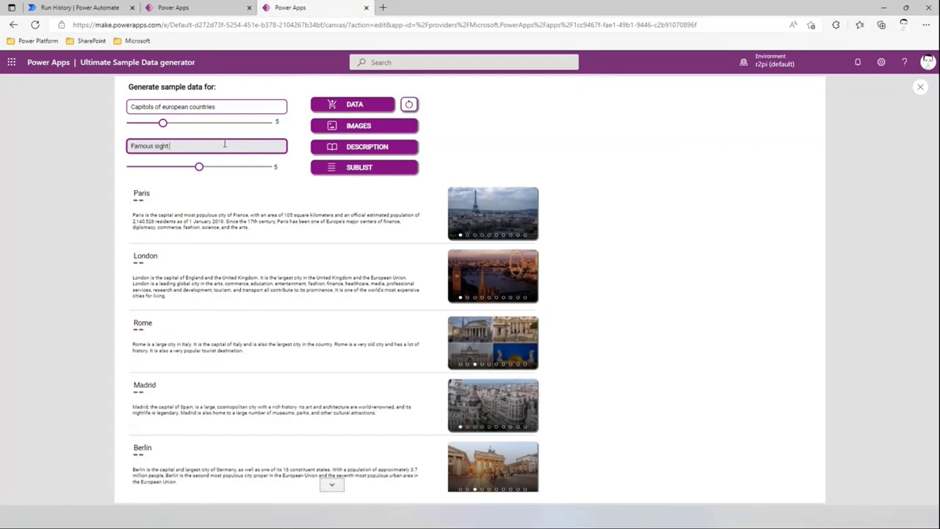
type(" in the city of {")
key("shift+Left")
type("*")
left_click(359, 170)
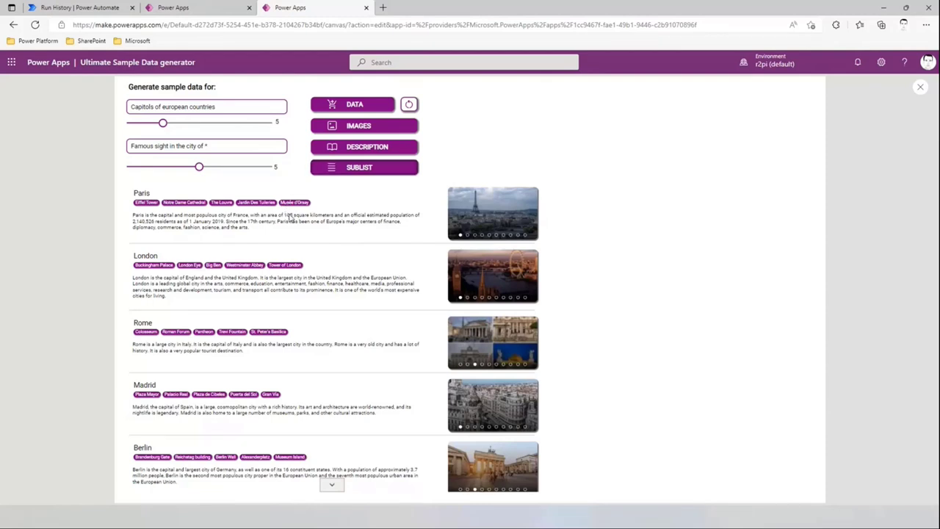
Exit the app preview and examine the OpenAI Completion call and its engine in the DATA button's expanded onSelect formula.
left_click(921, 88)
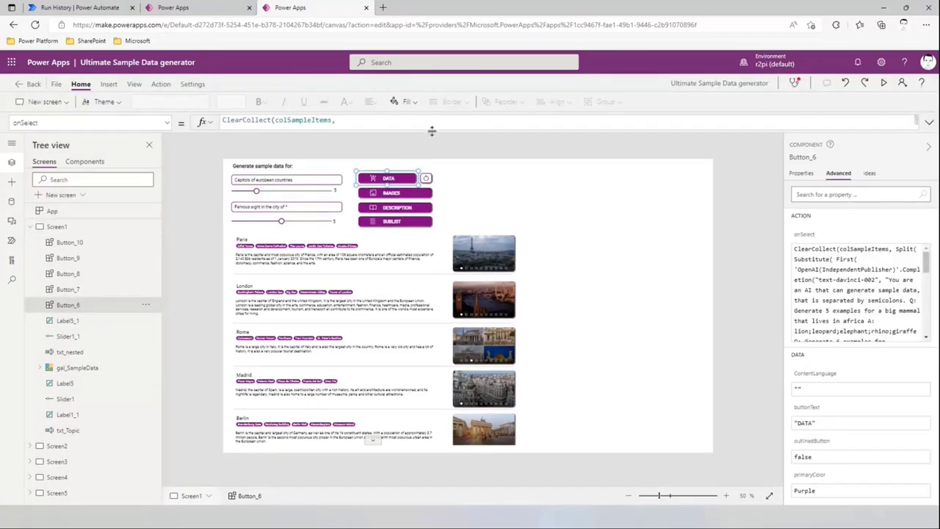
left_click_drag(431, 130, 433, 409)
left_click(382, 267)
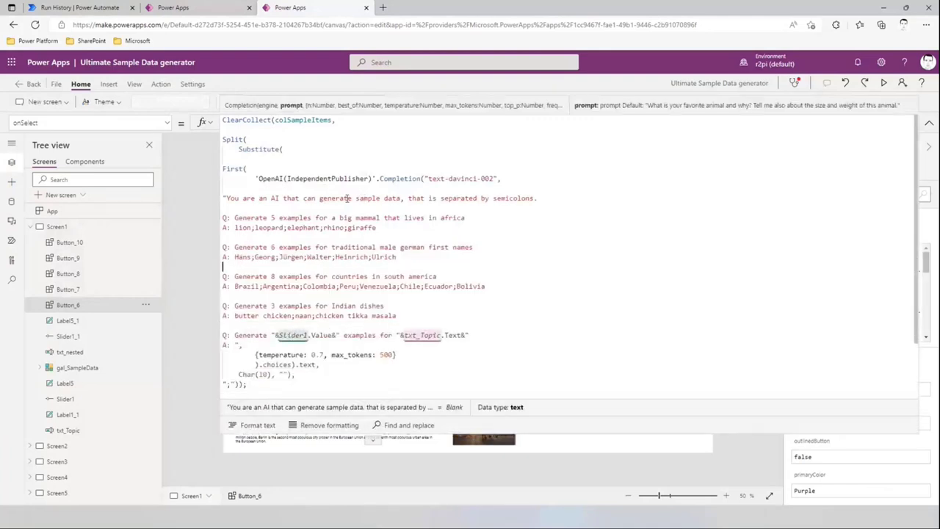
left_click_drag(255, 179, 287, 178)
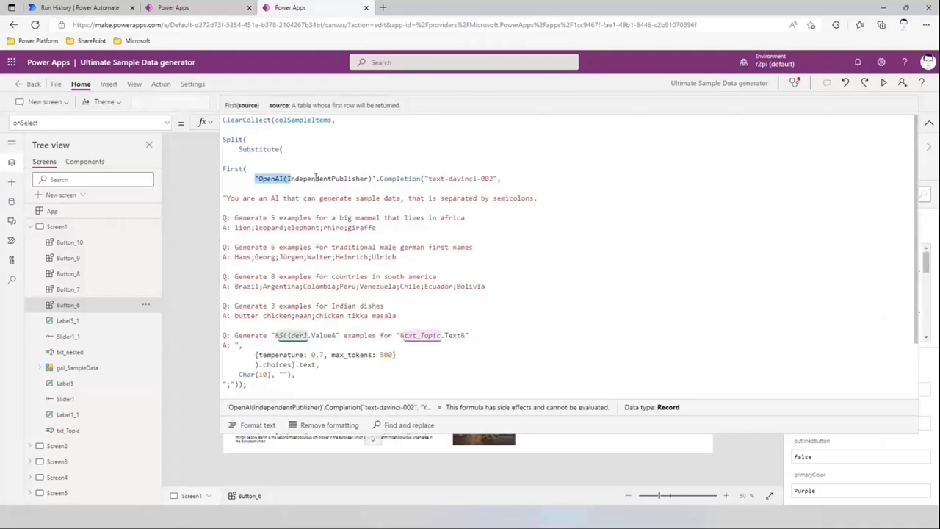
left_click(379, 179)
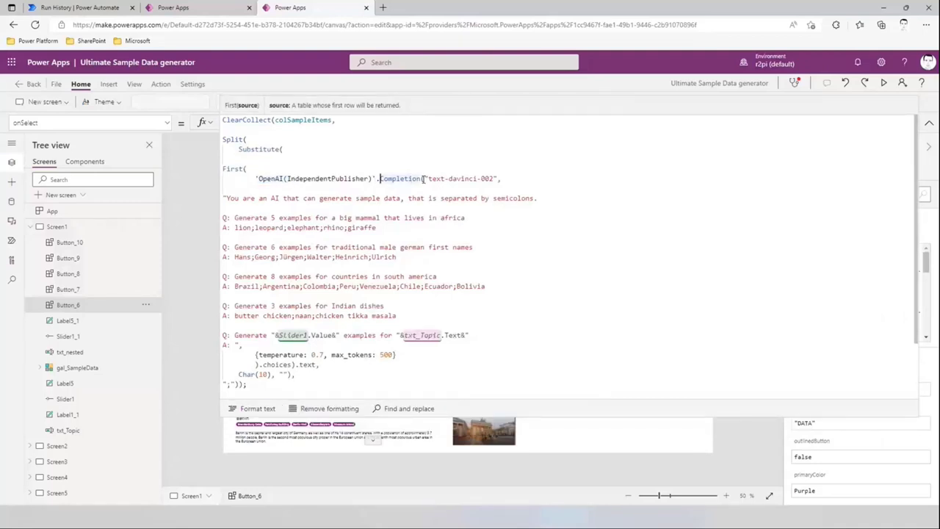
left_click_drag(379, 178, 498, 178)
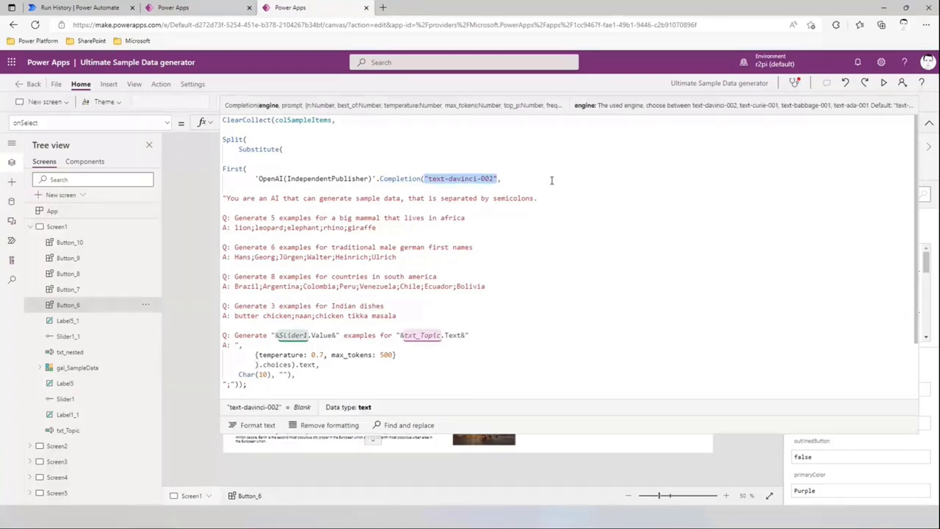
Examine the Completion prompt's opening instruction, its question-and-answer examples and the semicolon-separated answer format.
scroll(538, 179, "down", 1)
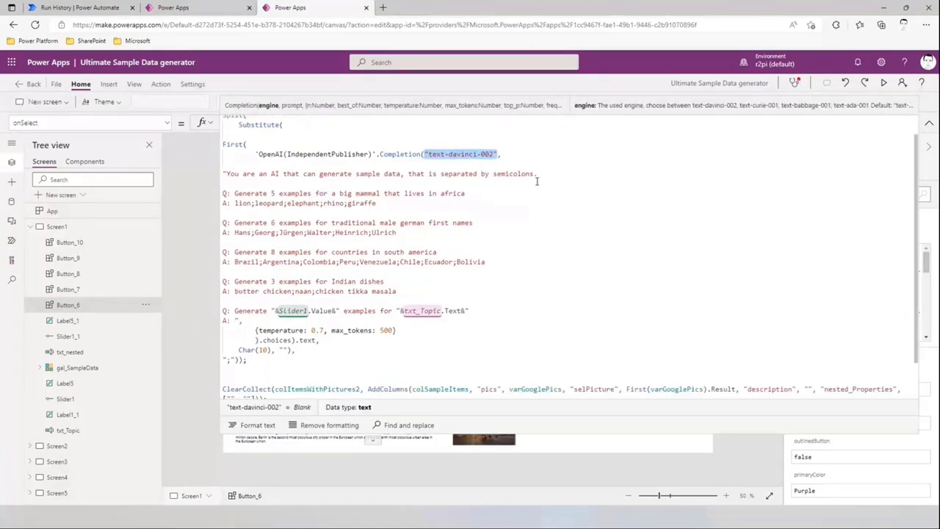
left_click(229, 173)
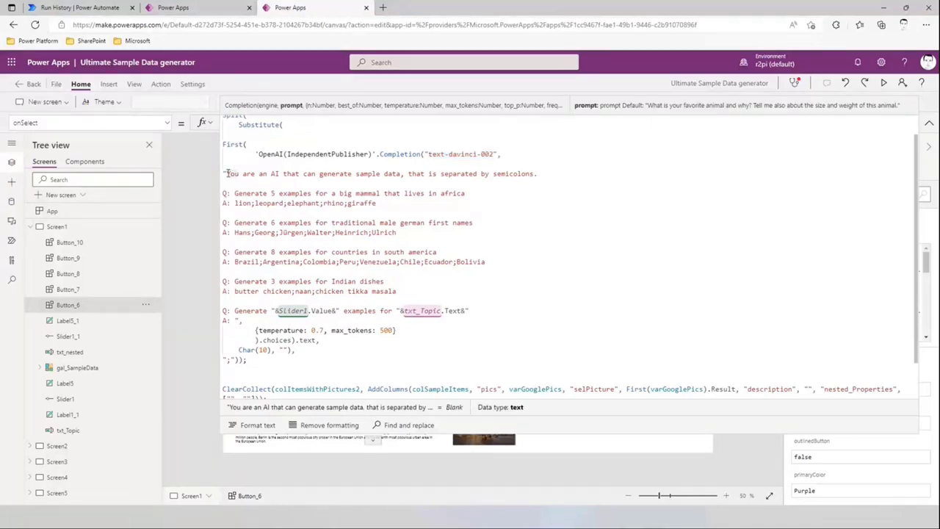
left_click_drag(227, 174, 541, 175)
left_click_drag(396, 291, 223, 193)
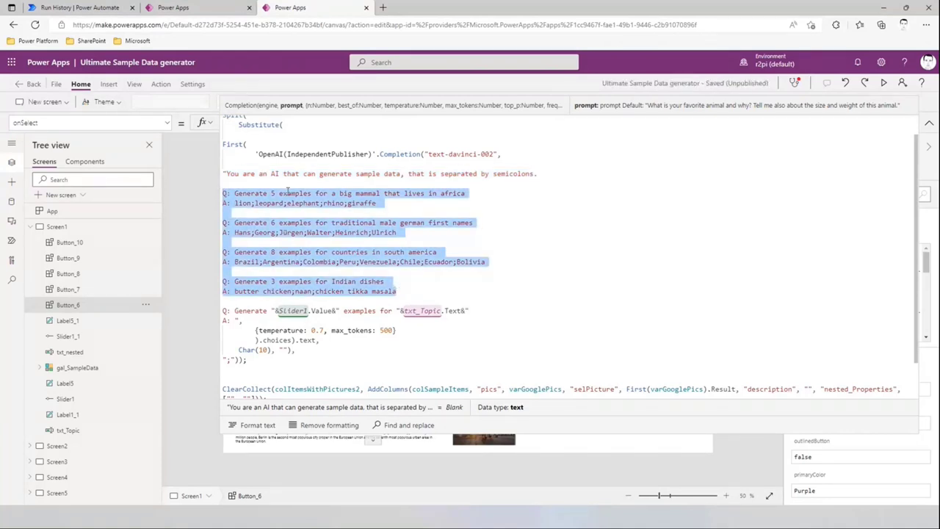
left_click(364, 208)
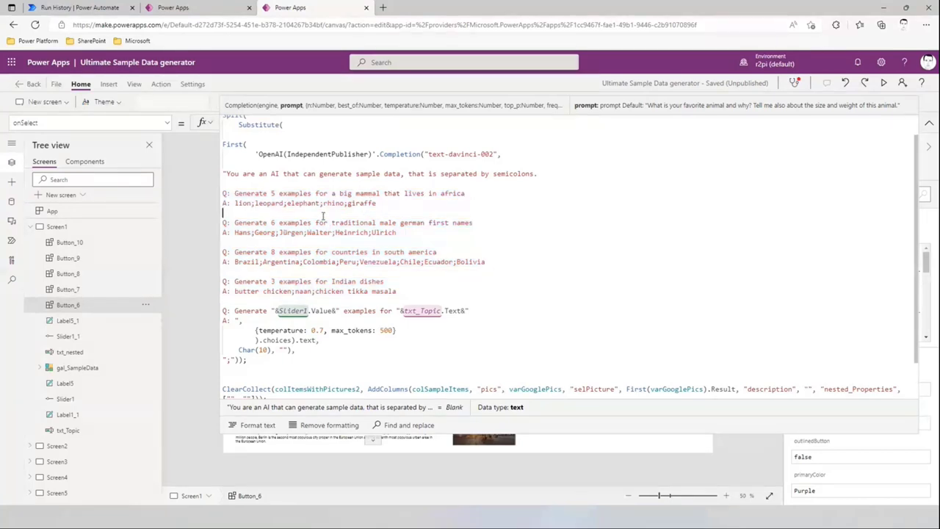
left_click(253, 203)
left_click_drag(473, 176, 536, 175)
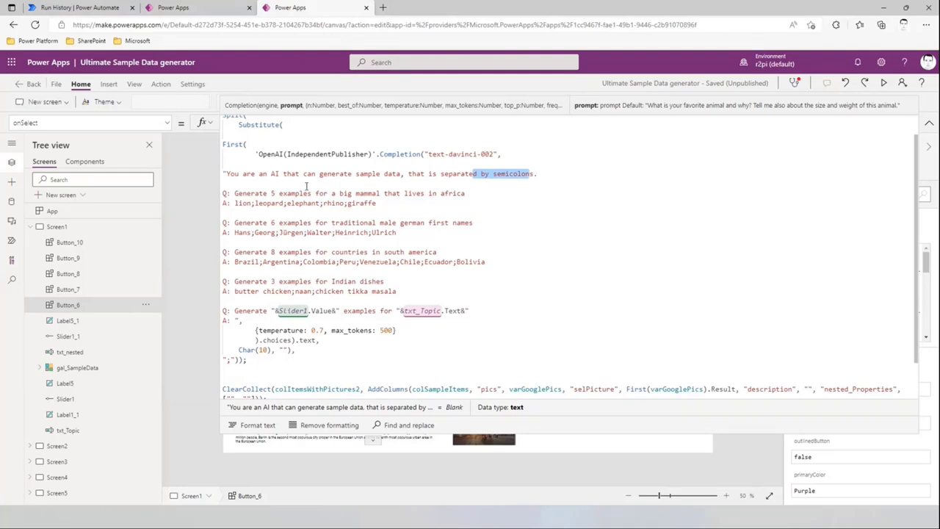
Examine how the formula extracts the first choice's text with First and splits it with Split at the semicolons.
left_click_drag(248, 145, 219, 148)
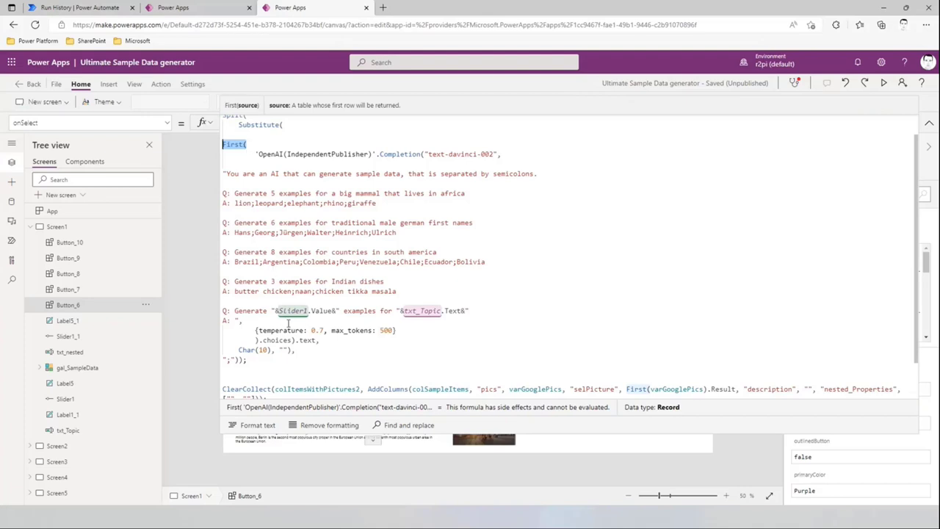
left_click_drag(263, 340, 317, 340)
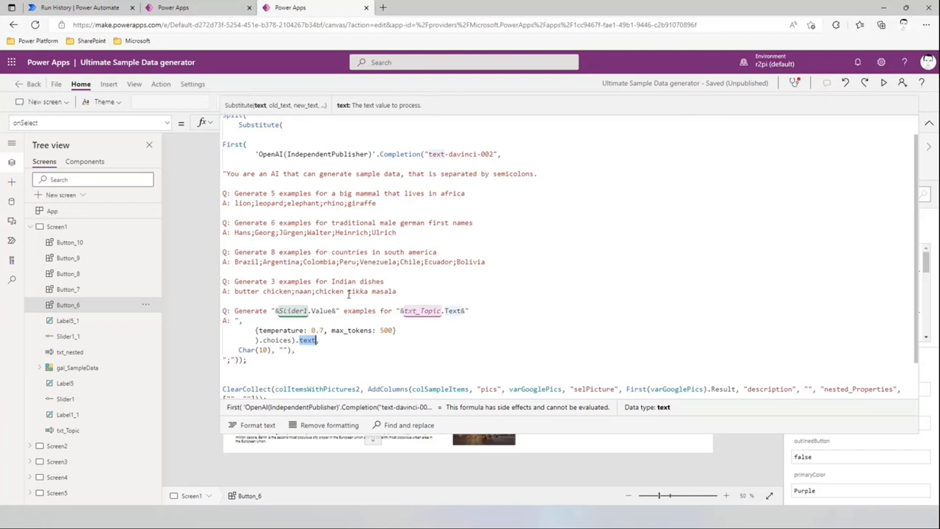
scroll(254, 139, "up", 1)
double_click(231, 140)
scroll(228, 323, "down", 2)
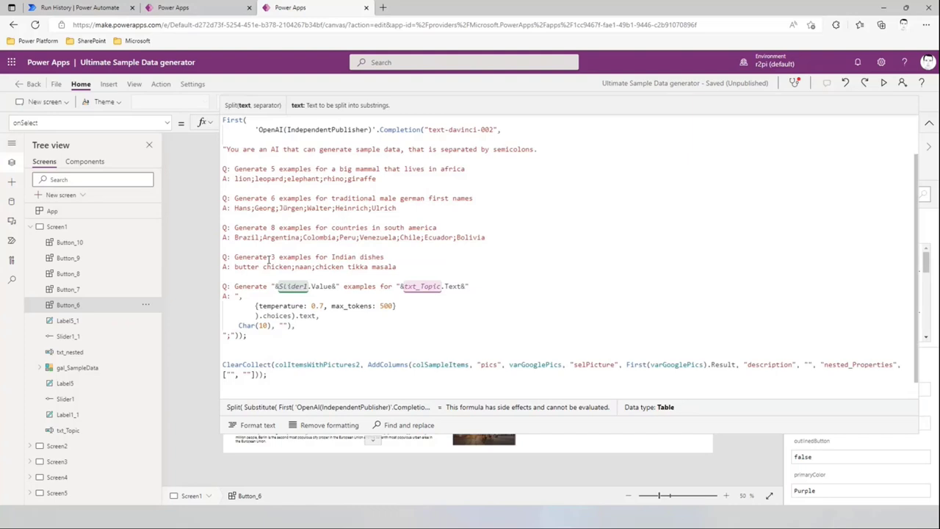
left_click(227, 336)
scroll(294, 287, "up", 2)
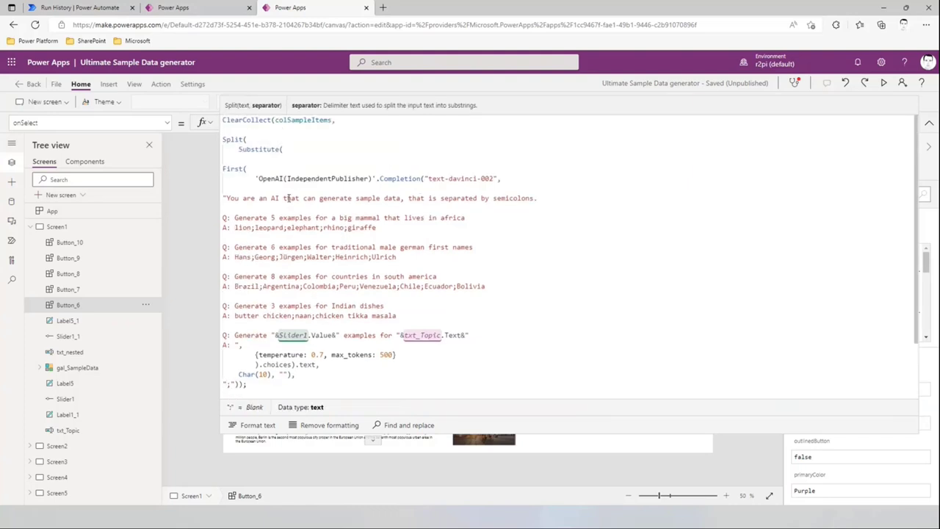
Inspect the contents of the colSampleItems collection from the formula, review the final ClearCollect and collapse the formula editor.
double_click(302, 120)
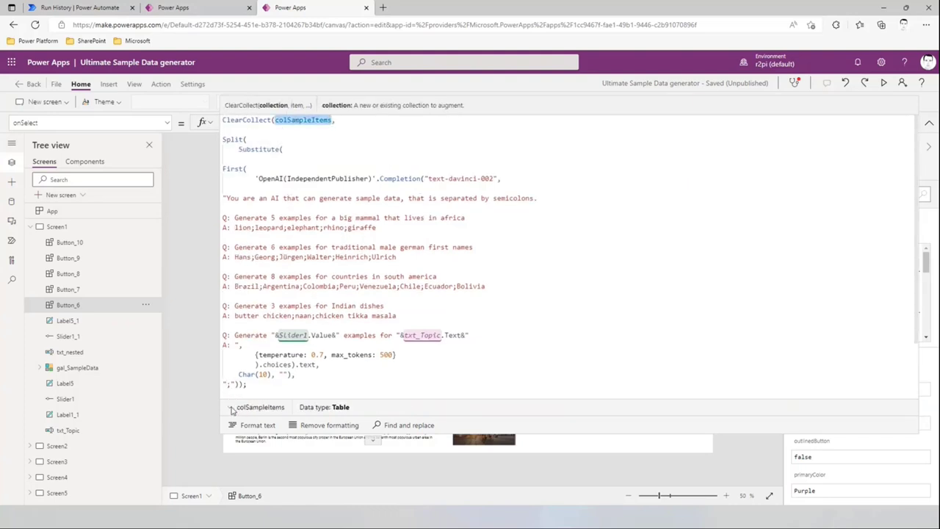
left_click(231, 407)
scroll(706, 193, "down", 2)
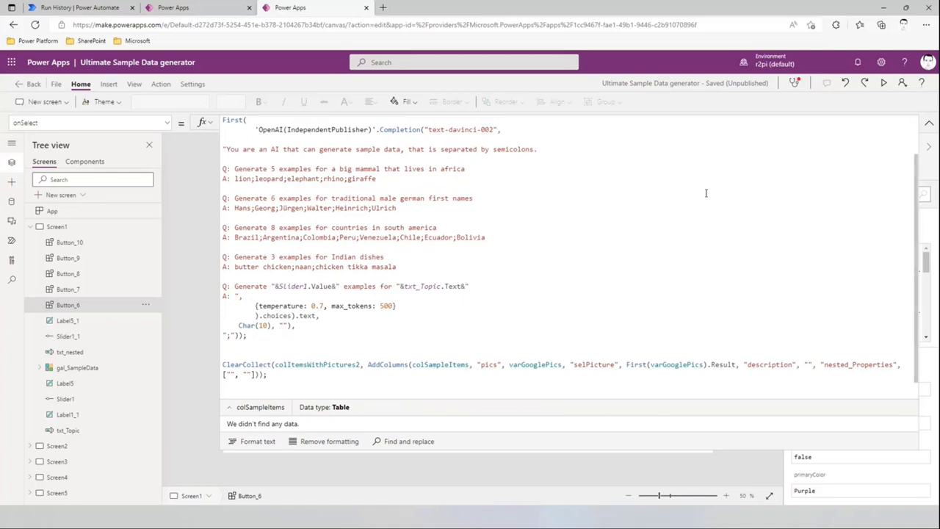
left_click(929, 122)
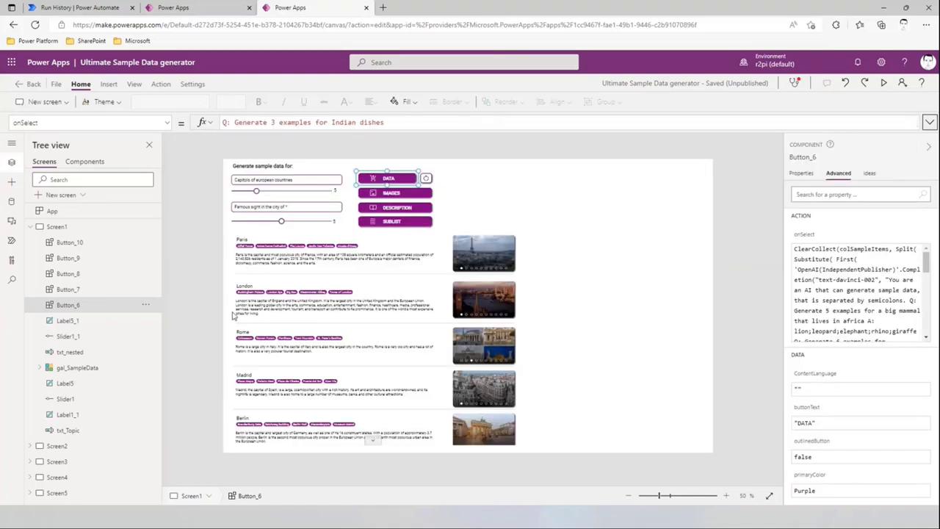
scroll(384, 352, "up", 5, "ctrl")
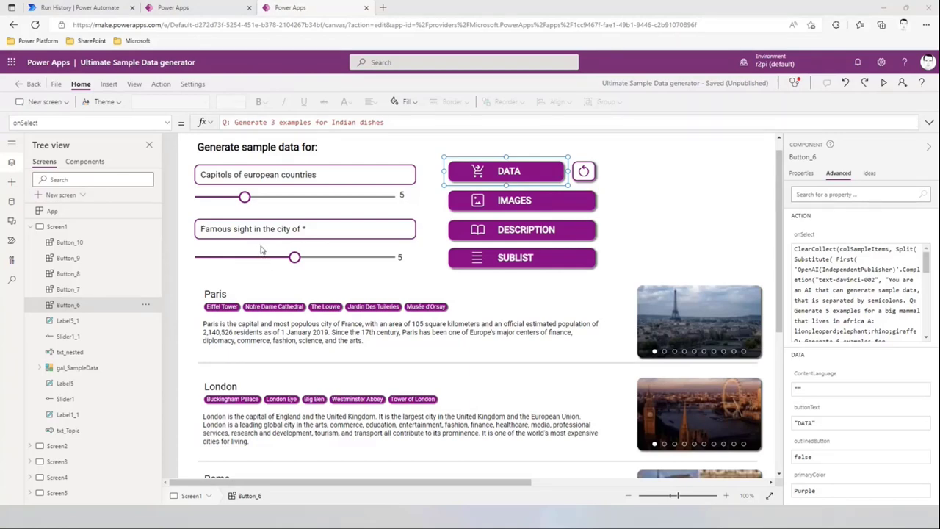
scroll(257, 252, "down", 5)
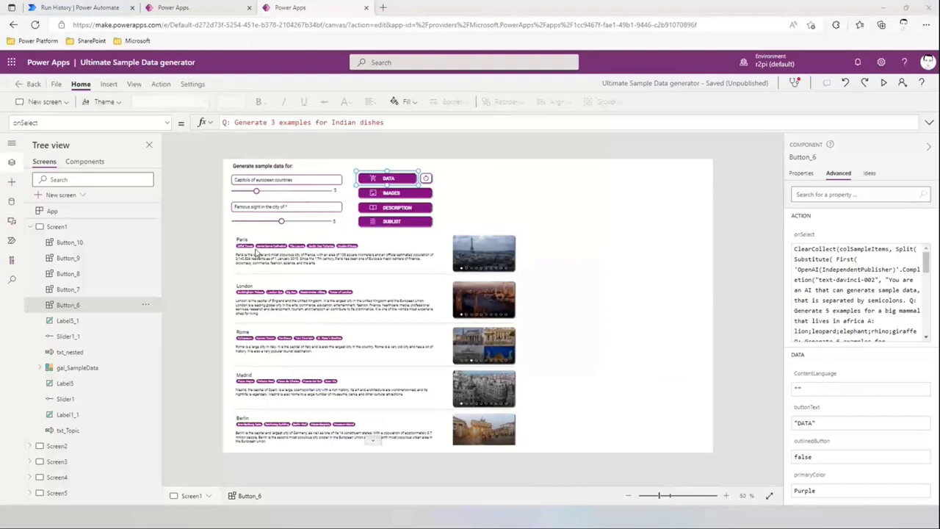
scroll(257, 252, "up", 1)
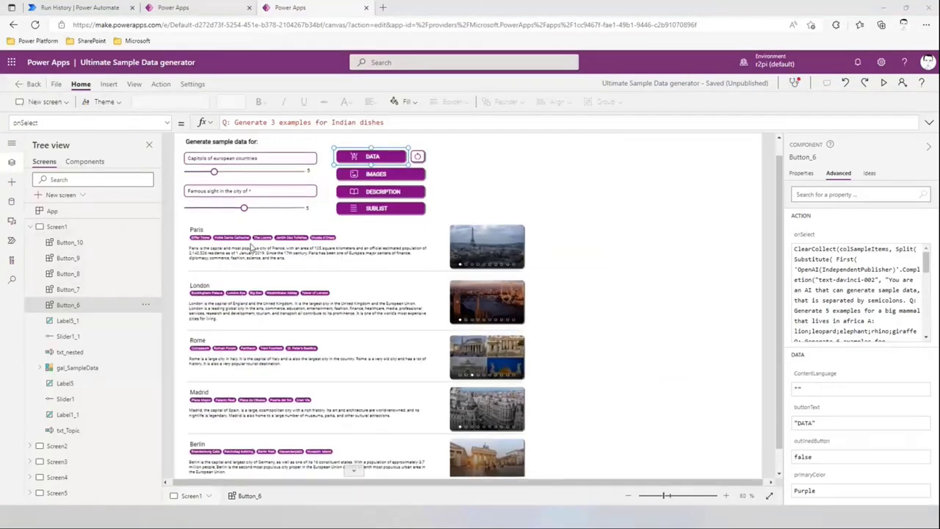